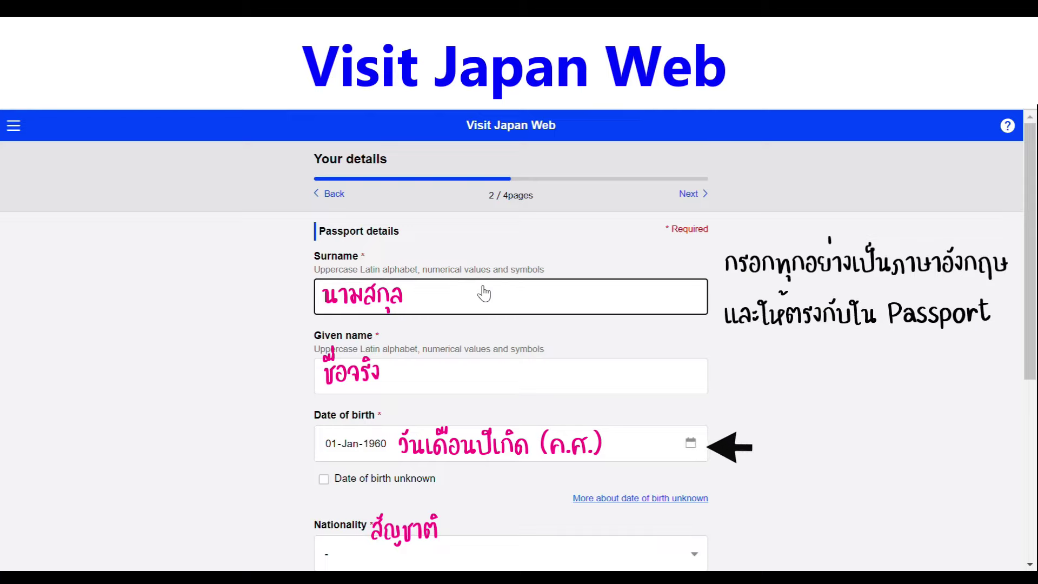
pyautogui.write('Go')
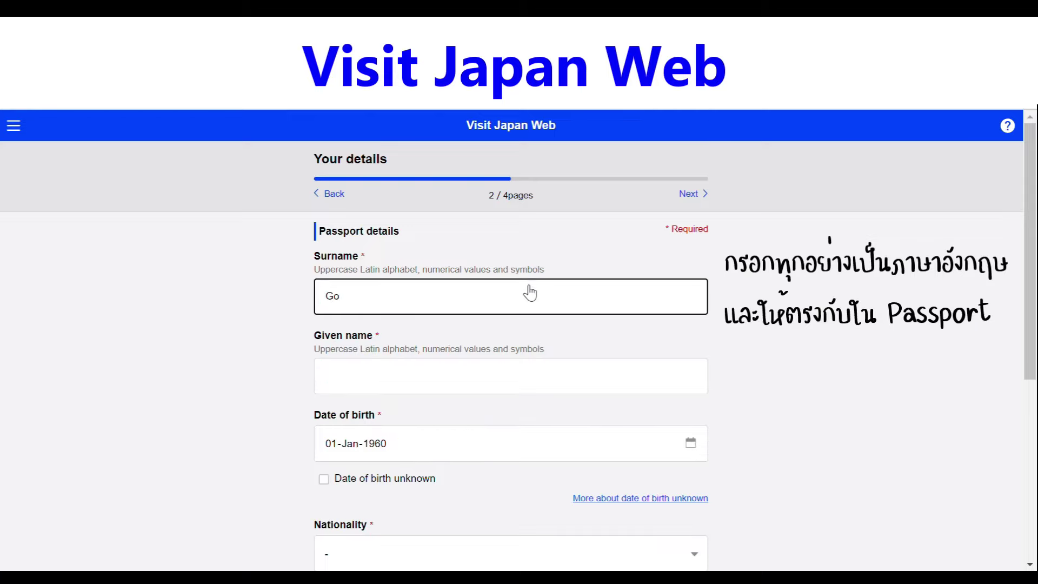
pyautogui.write('with')
pyautogui.click(428, 384)
pyautogui.write('Lung')
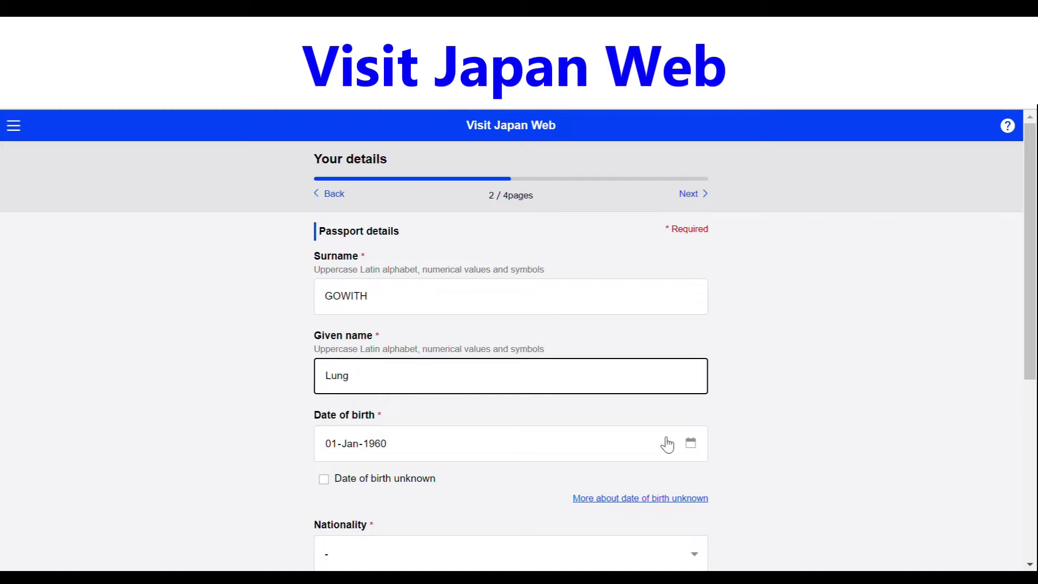
# Leave the date of birth unchanged, and set nationality to Thailand and gender to Male
pyautogui.click(690, 450)
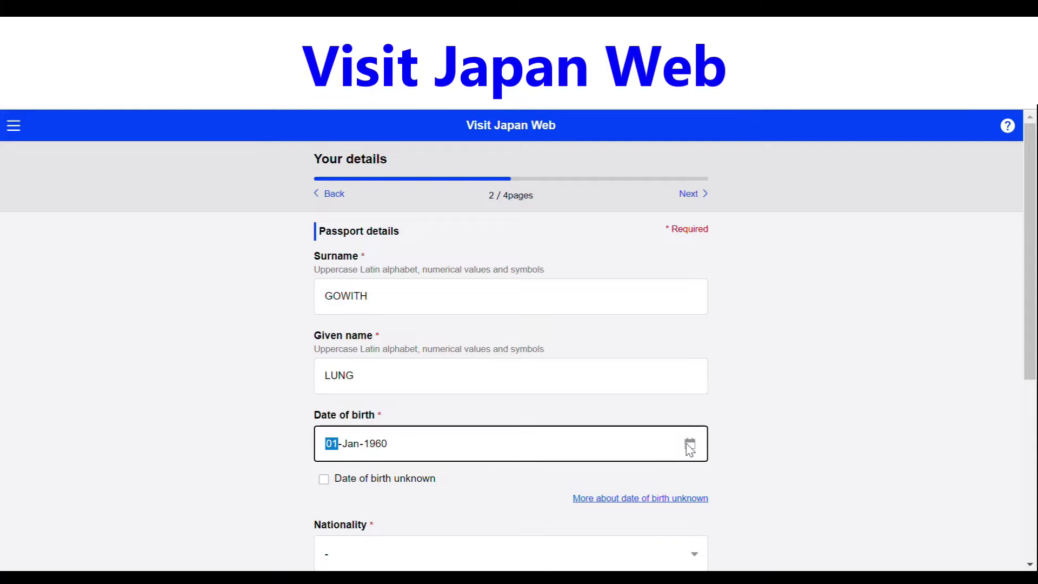
pyautogui.click(771, 411)
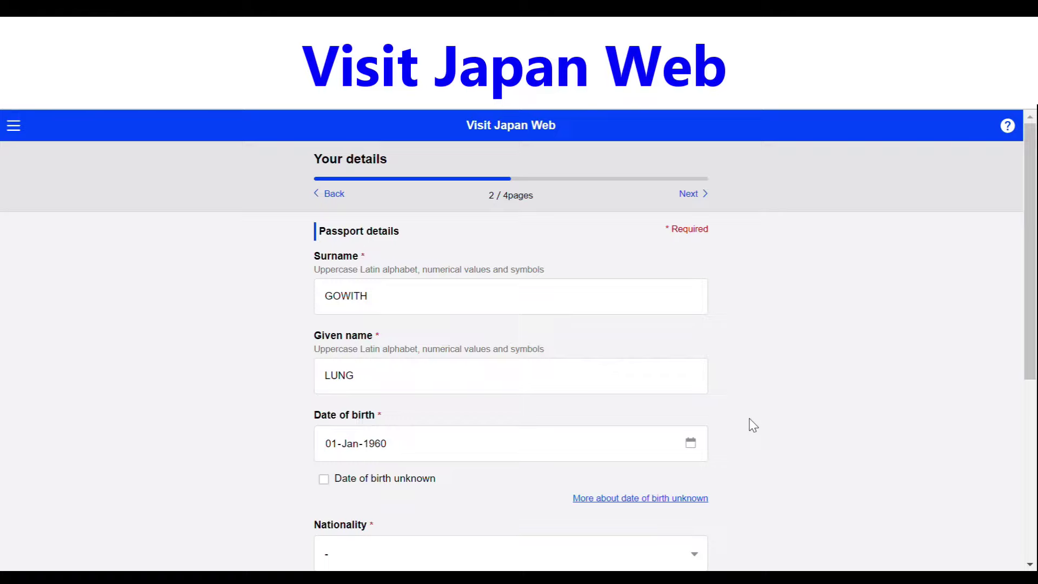
pyautogui.scroll(-3, 753, 426)
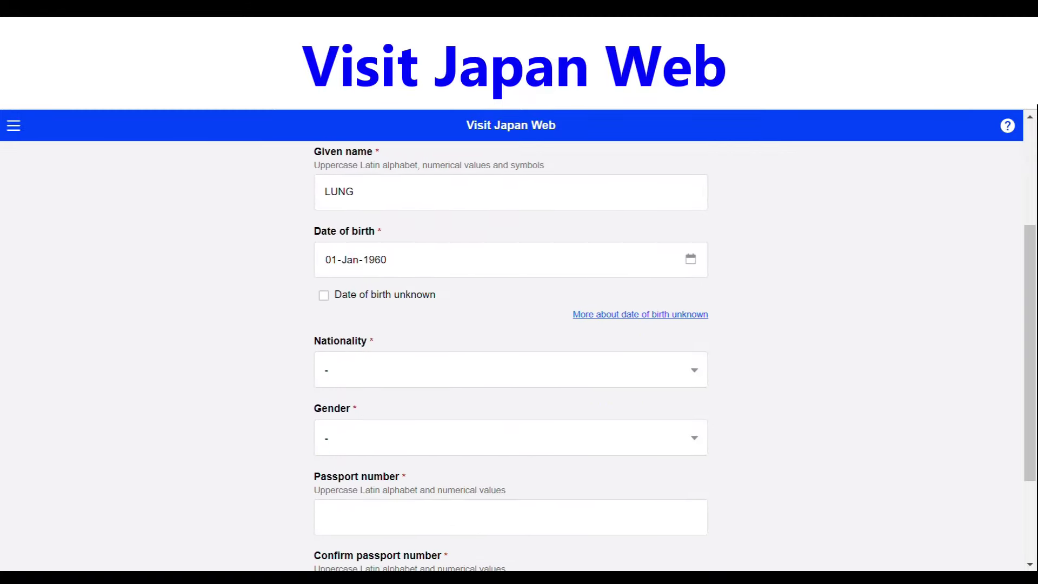
pyautogui.scroll(-1, 511, 351)
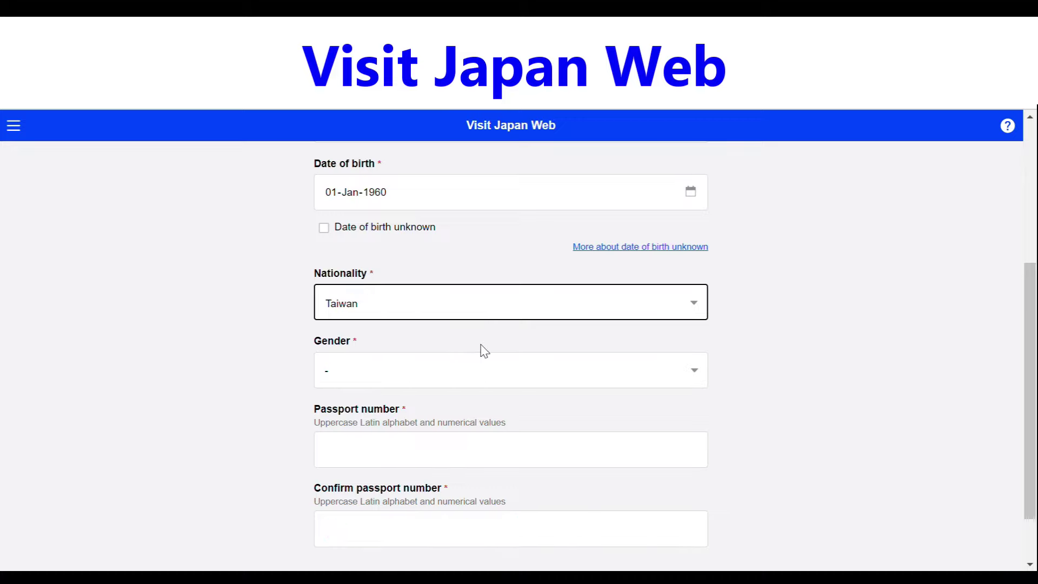
pyautogui.press('Down')
pyautogui.press('Down')
pyautogui.press('Down')
pyautogui.click(520, 380)
pyautogui.press('Down')
pyautogui.click(505, 459)
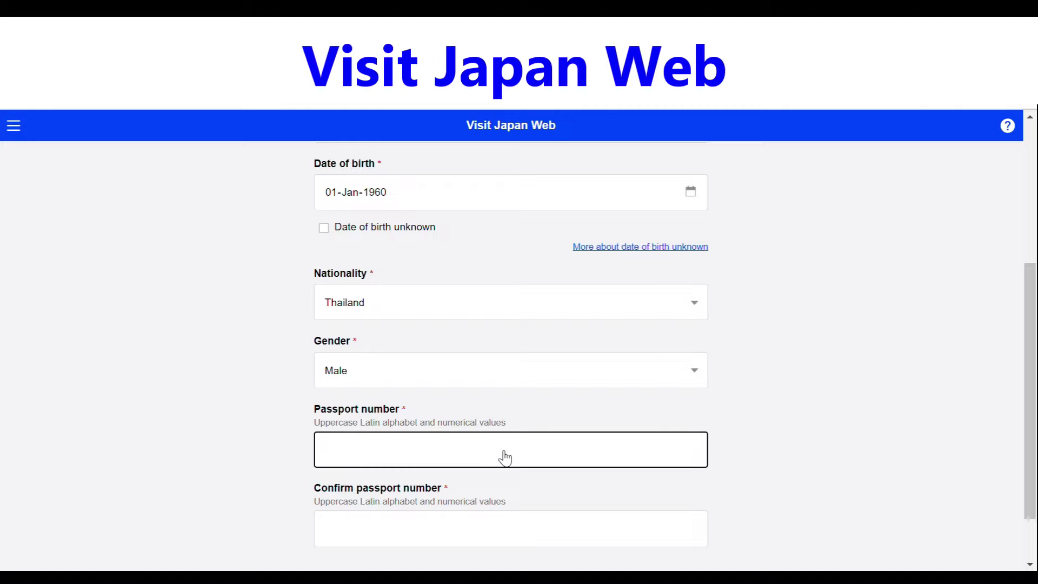
# Enter passport number AB12345 in both passport number fields and continue to the review page
pyautogui.write('AB123')
pyautogui.write('4567')
pyautogui.click(362, 537)
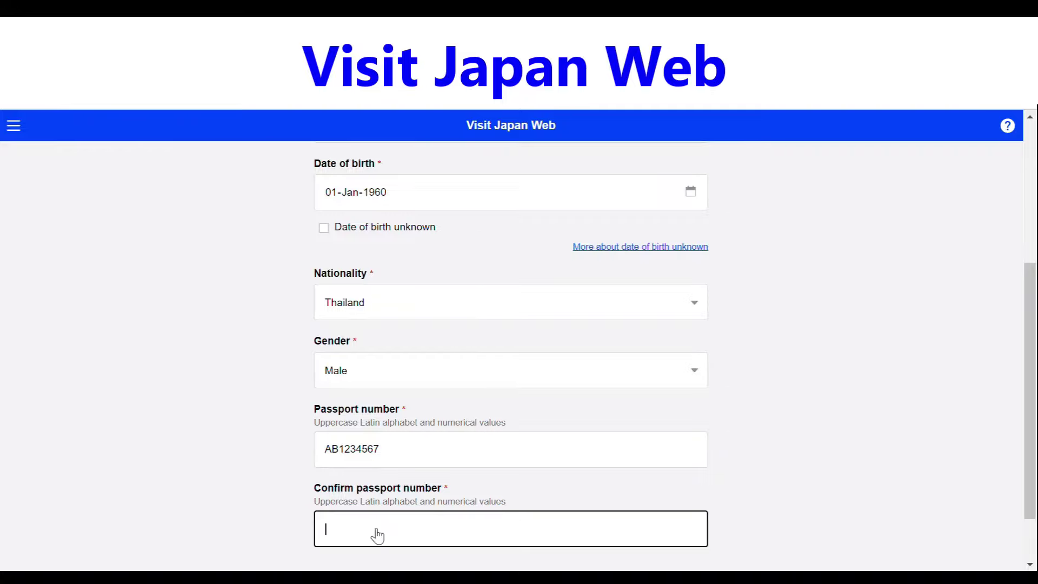
pyautogui.click(831, 447)
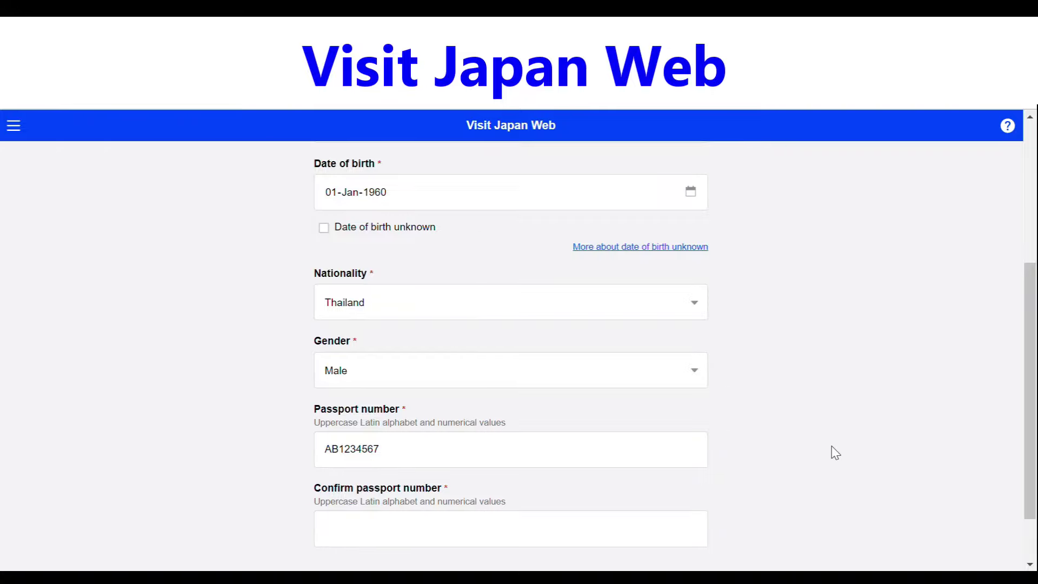
pyautogui.click(629, 456)
pyautogui.press('Tab')
pyautogui.write('A')
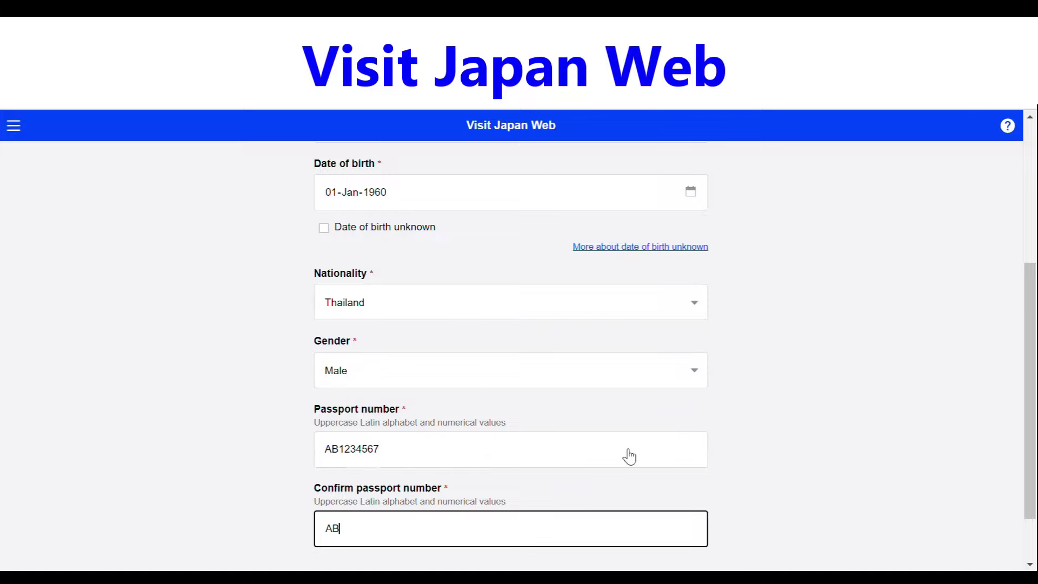
pyautogui.write('B1234567')
pyautogui.scroll(-1, 629, 457)
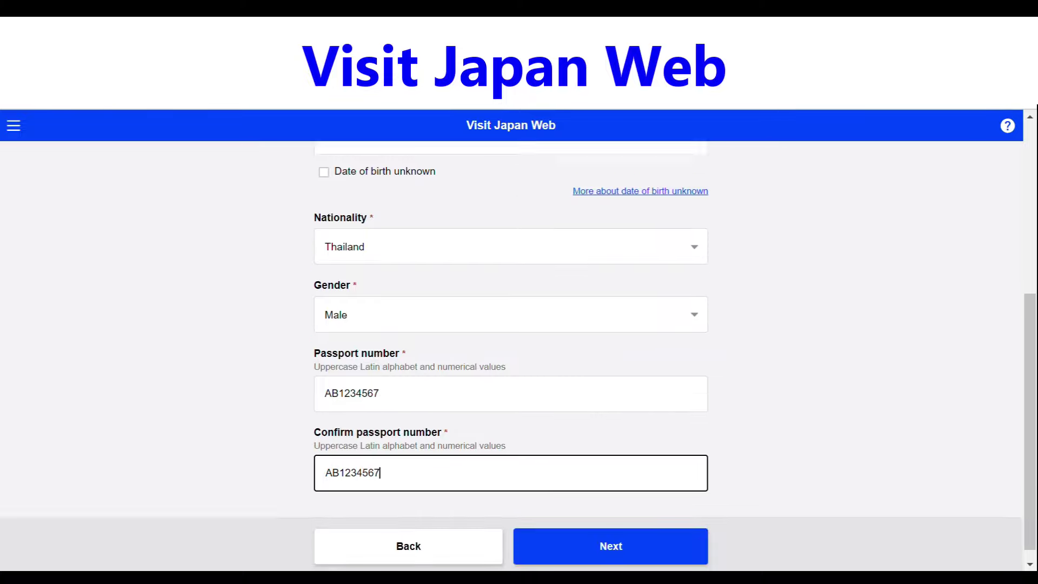
pyautogui.click(618, 532)
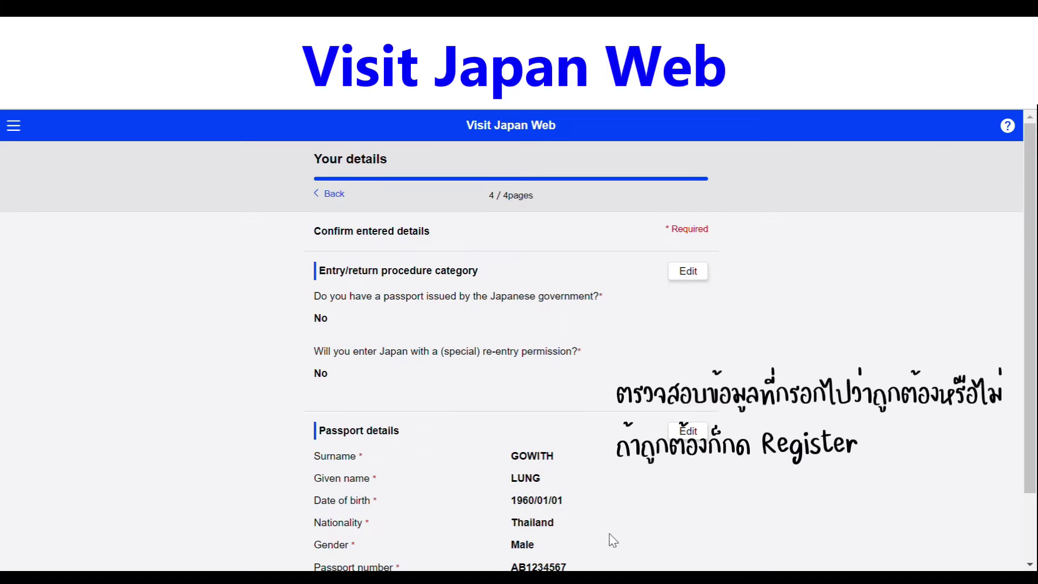
# Register the reviewed personal details and return to the home page
pyautogui.scroll(-1, 519, 355)
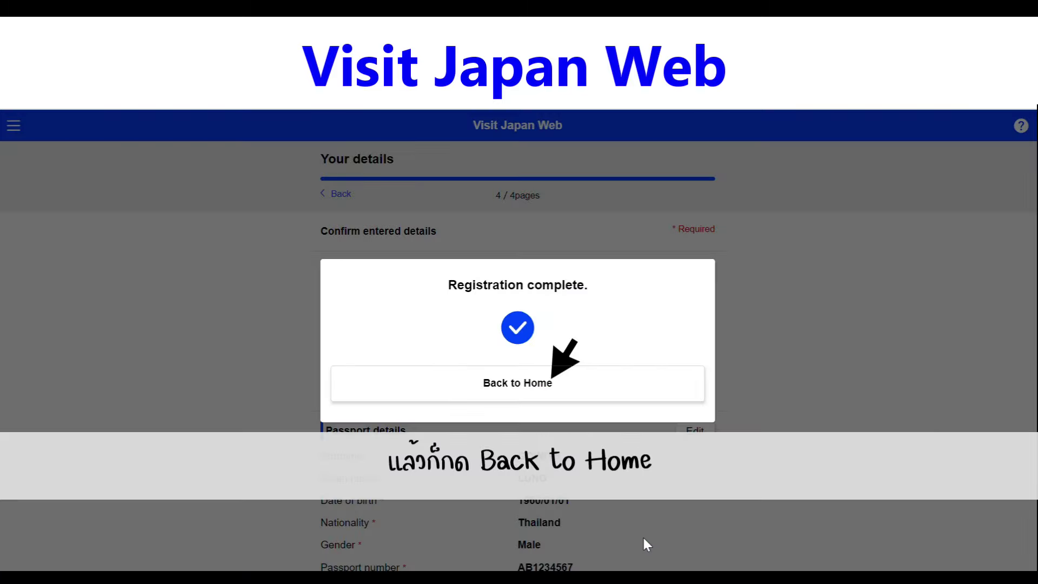
pyautogui.click(662, 533)
pyautogui.click(560, 391)
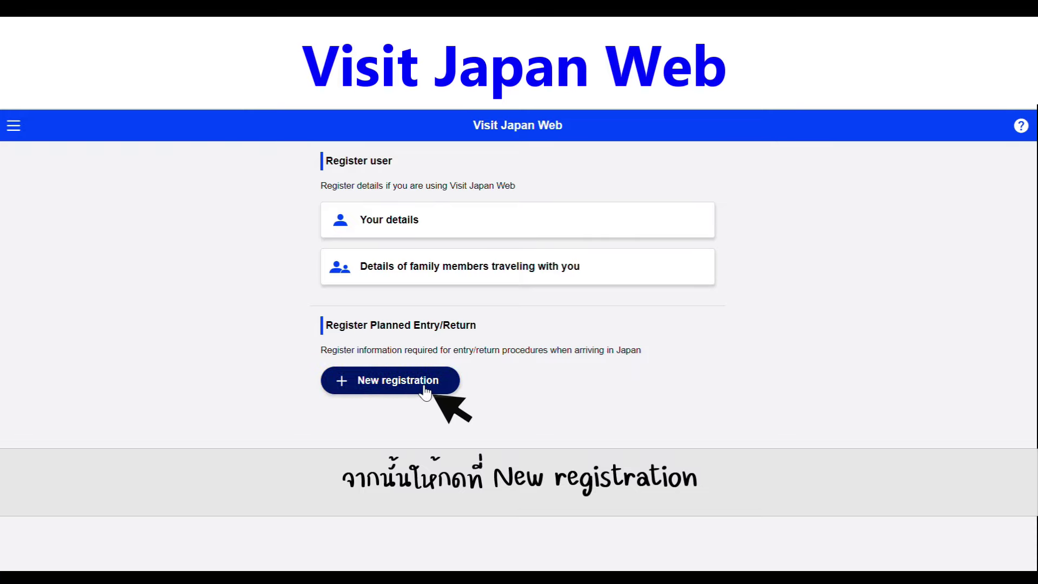
# Start a new planned entry named GowithLung with arrival date 01-Jan-2023
pyautogui.click(425, 391)
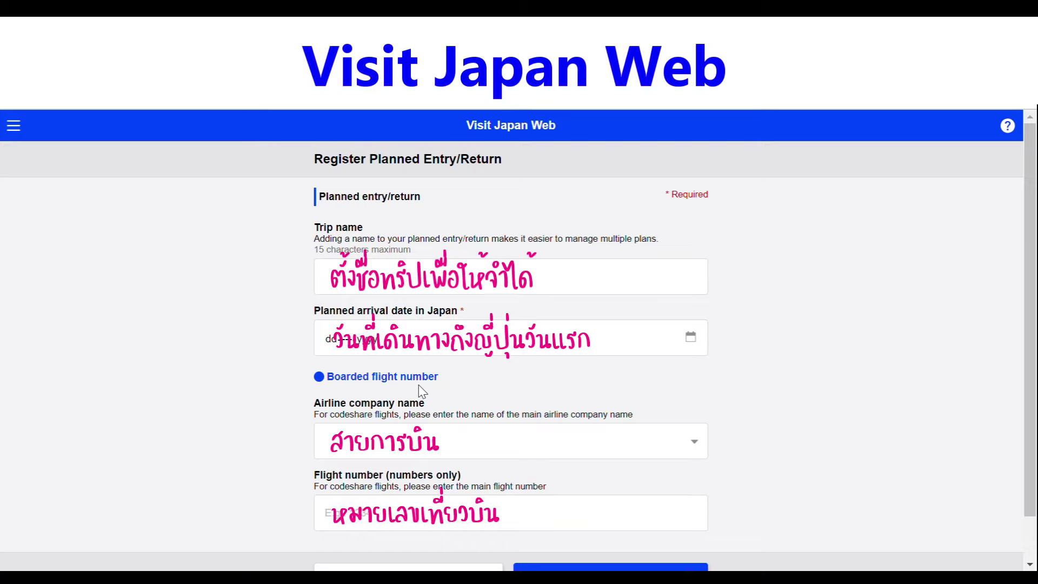
pyautogui.click(404, 292)
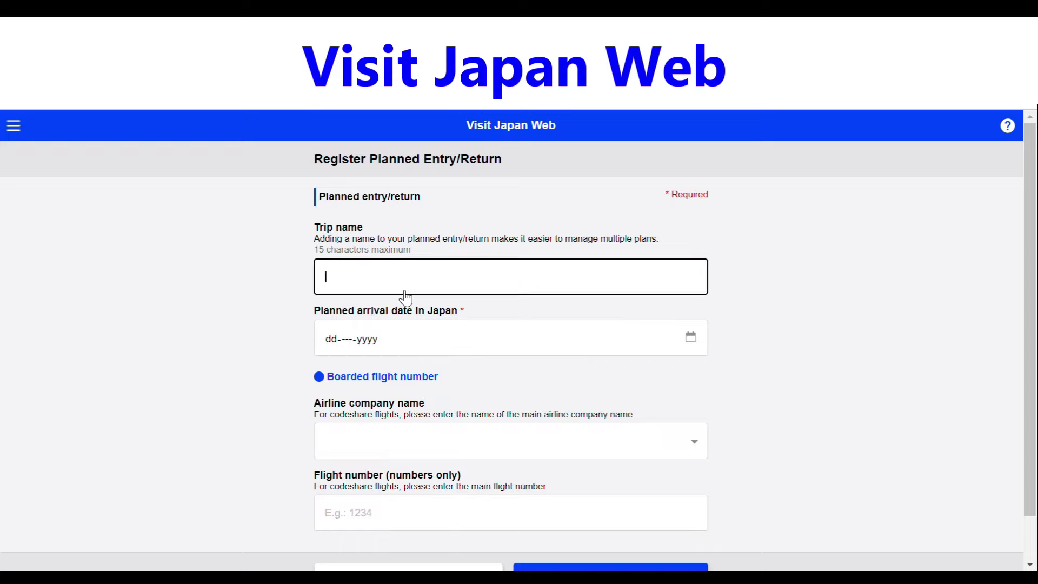
pyautogui.write('GowithLung')
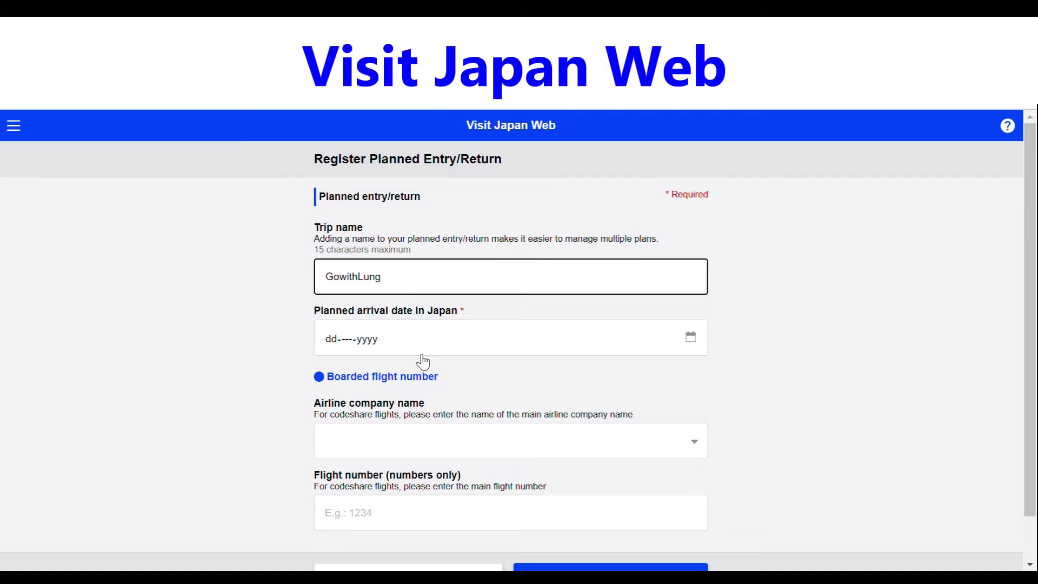
pyautogui.click(460, 341)
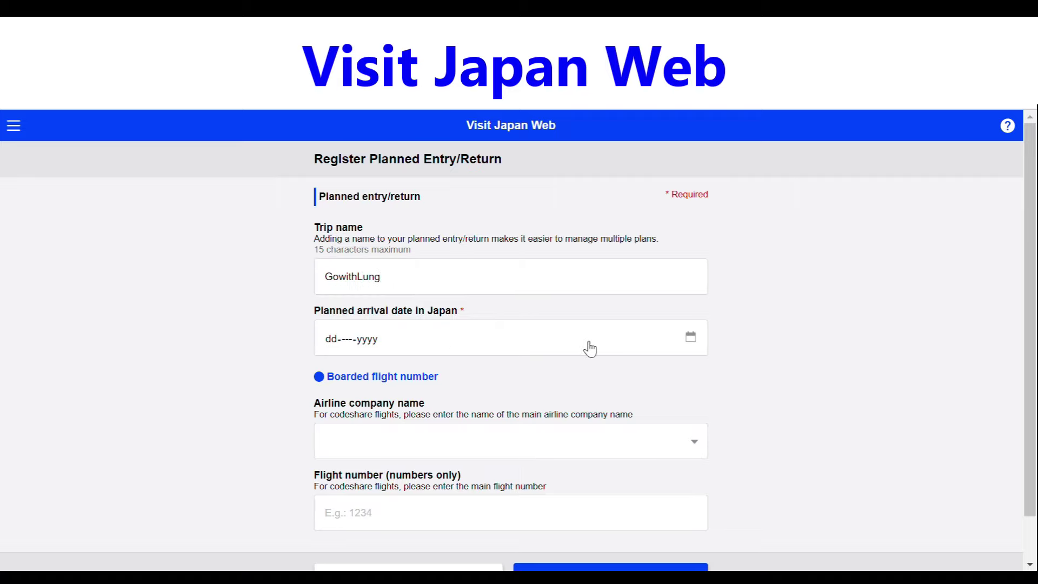
pyautogui.click(689, 340)
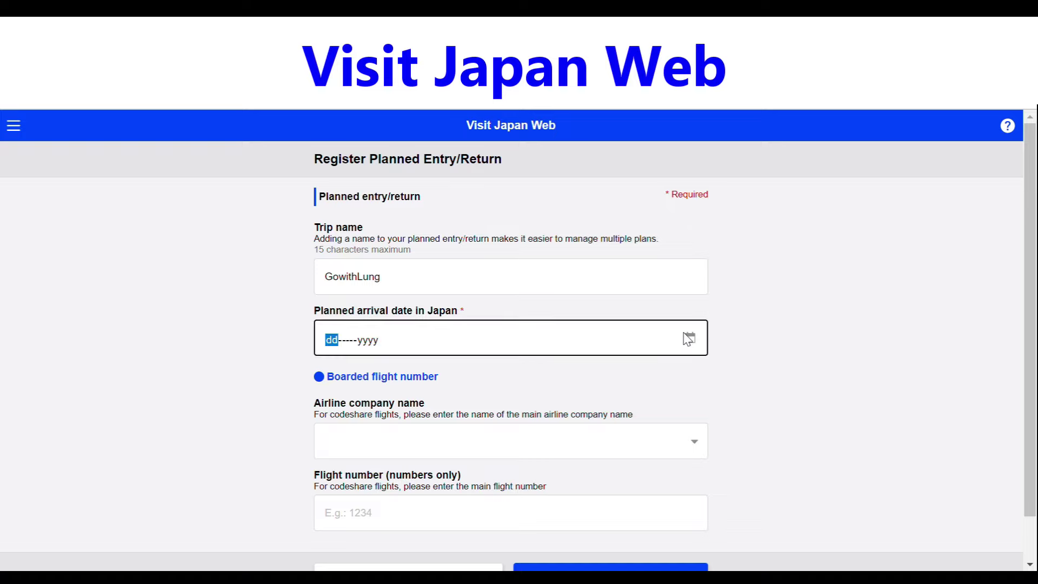
pyautogui.click(439, 373)
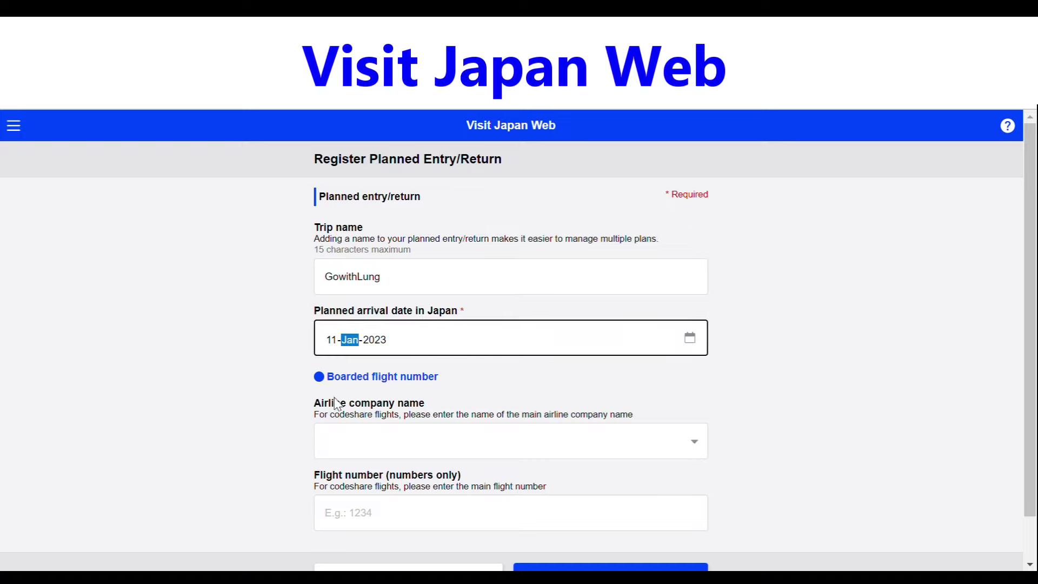
pyautogui.press('Left')
pyautogui.write('01')
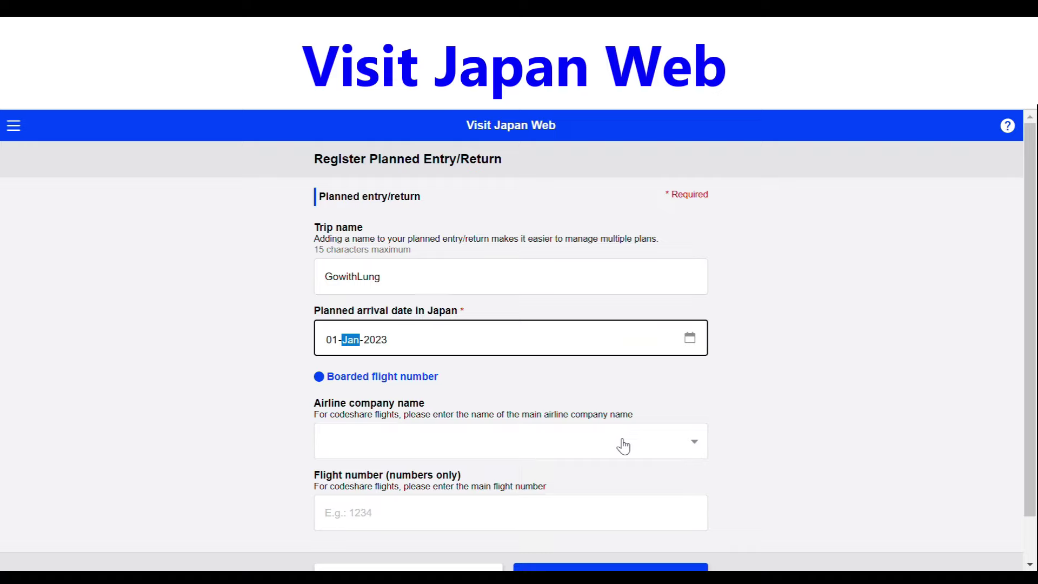
# Set the airline to NH: ALL NIPPON AIRWAYS (ANA) with flight number 234 and continue
pyautogui.scroll(-2, 623, 446)
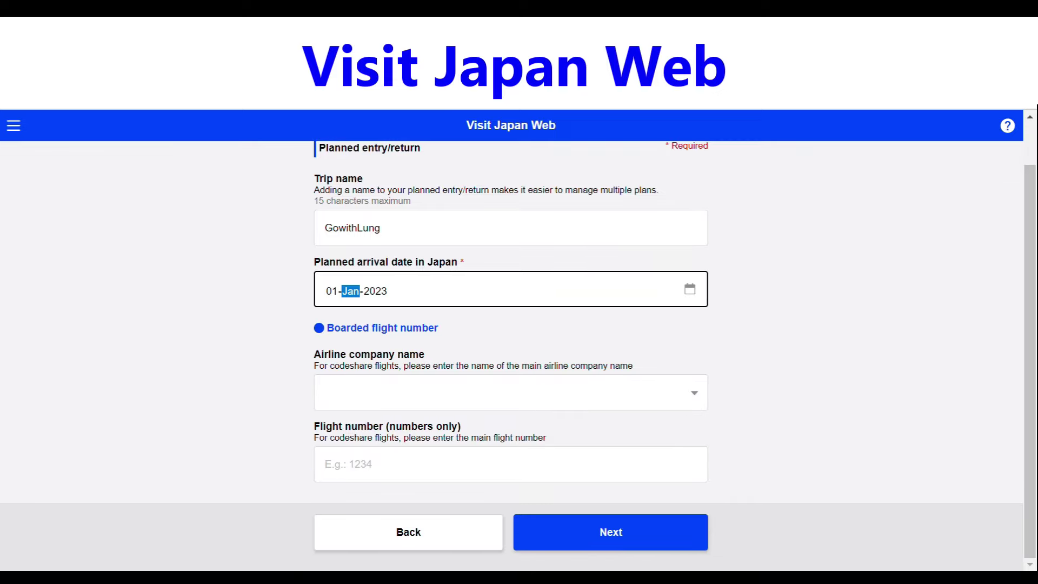
pyautogui.click(511, 392)
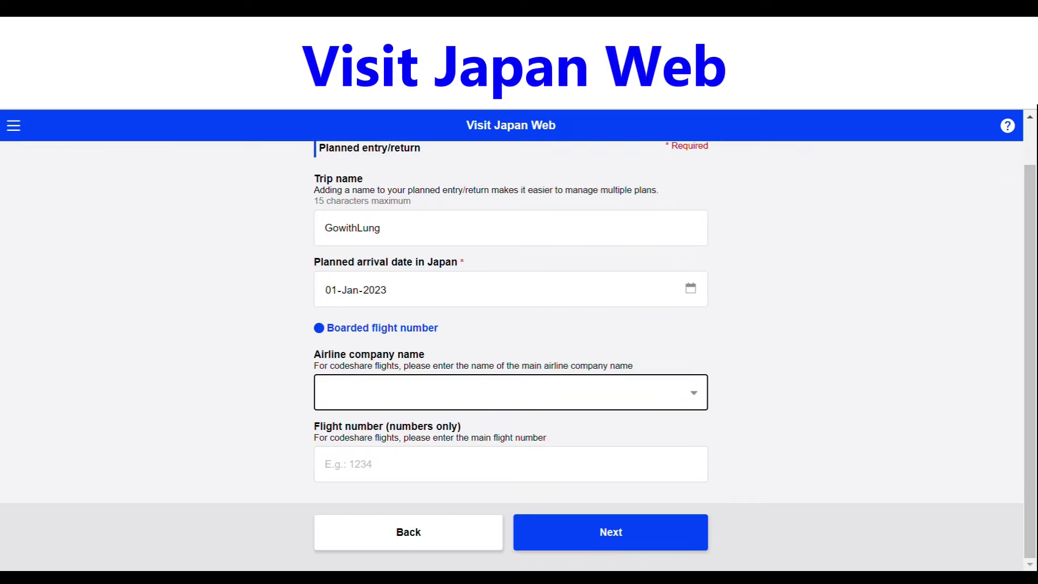
pyautogui.press('n')
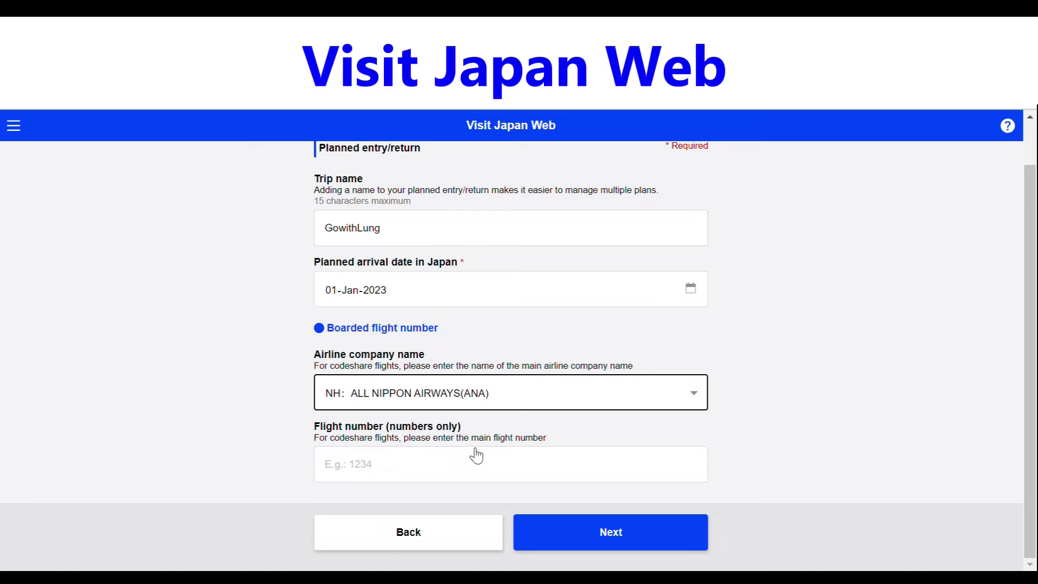
pyautogui.click(457, 474)
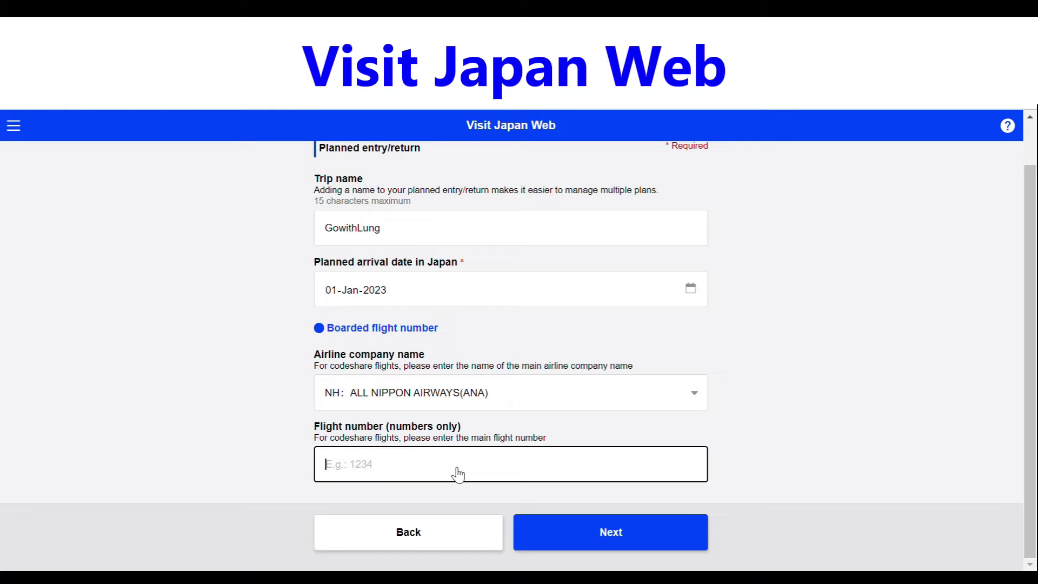
pyautogui.click(815, 431)
pyautogui.click(647, 470)
pyautogui.write('234')
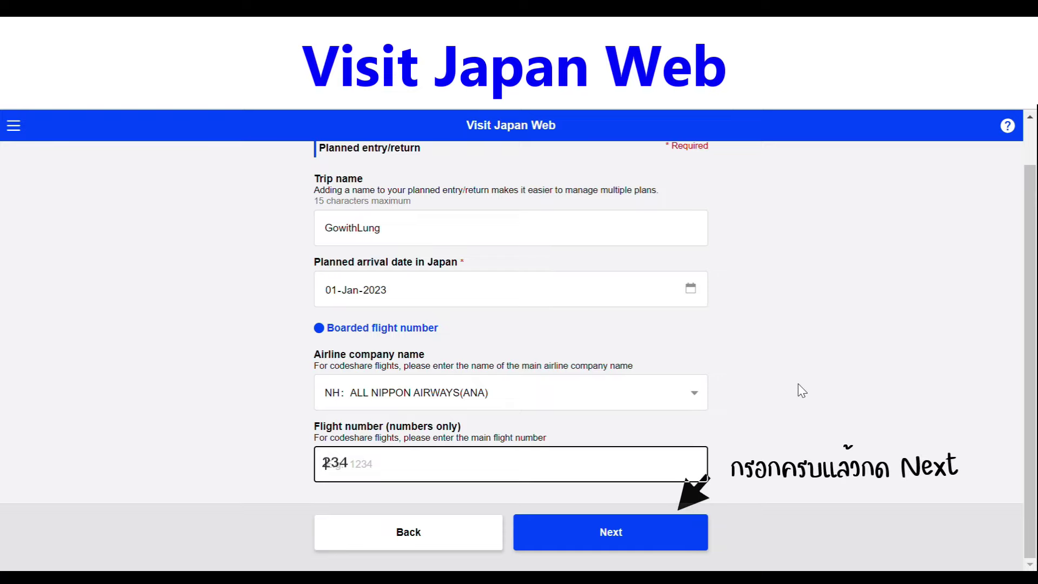
pyautogui.click(610, 534)
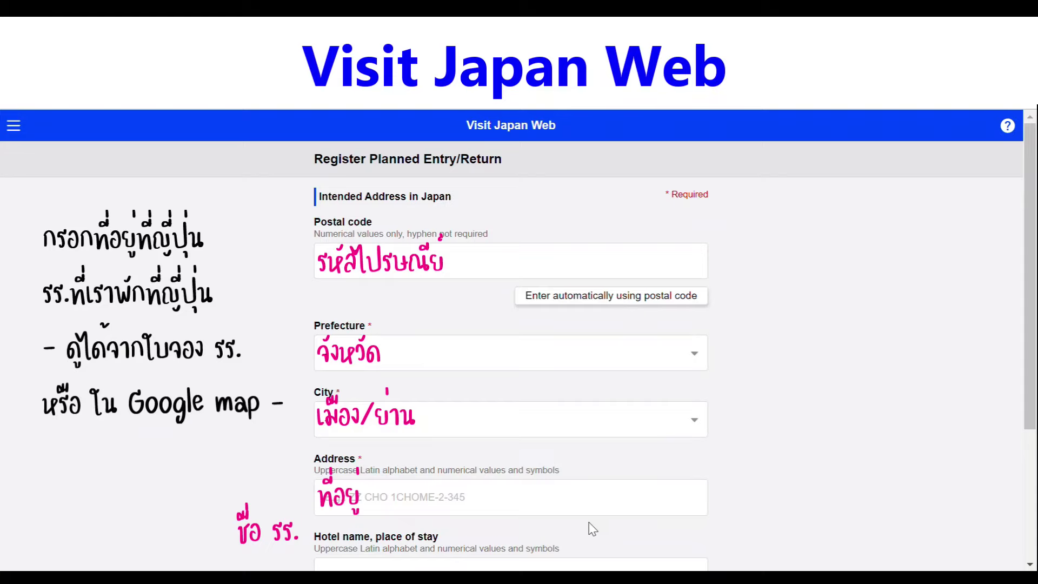
# Enter postal code 10400 and auto-fill the prefecture and city from it
pyautogui.click(413, 269)
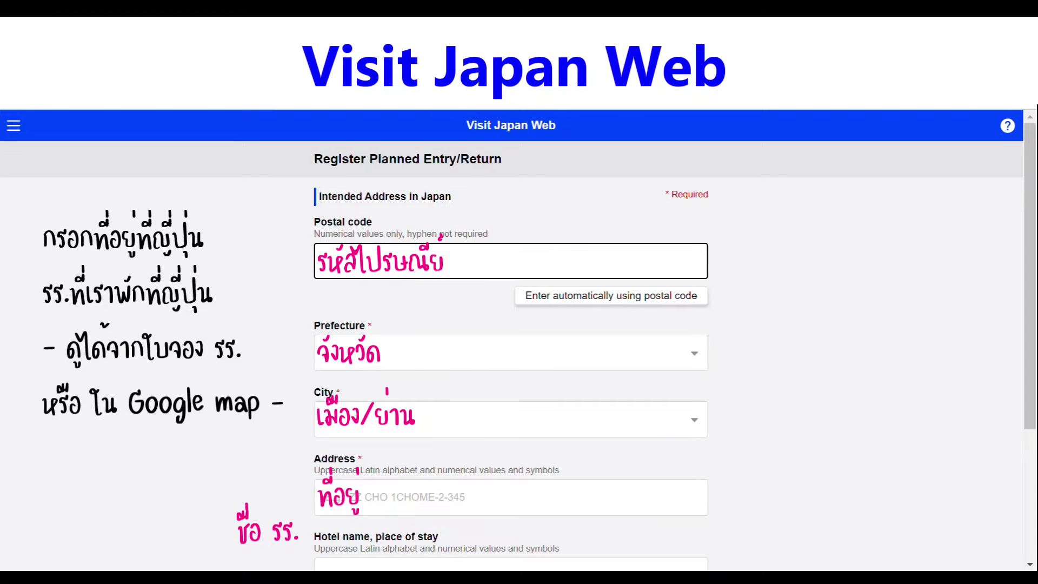
pyautogui.write('104')
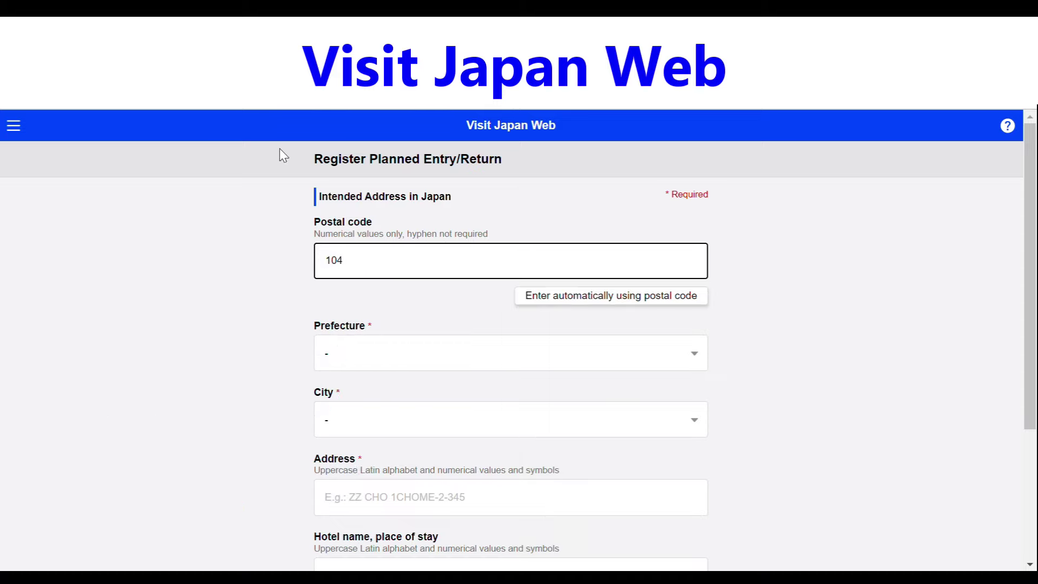
pyautogui.write('0061')
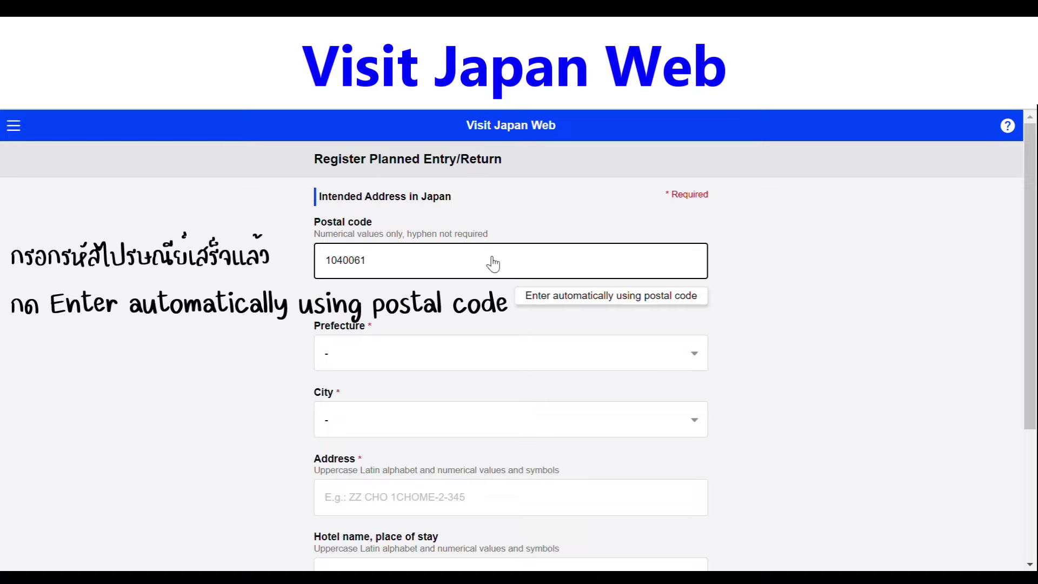
pyautogui.click(563, 304)
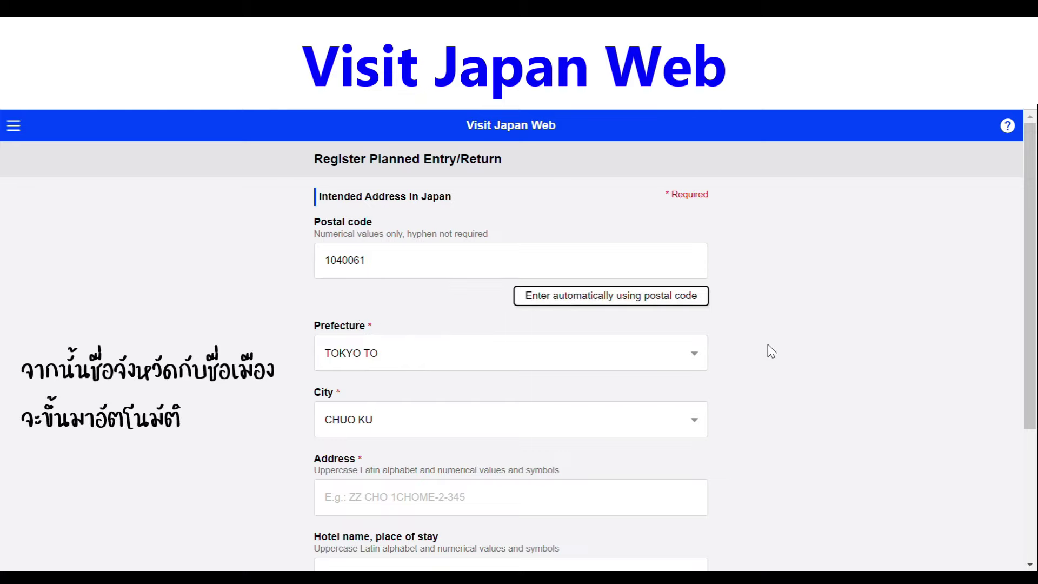
pyautogui.scroll(-2, 770, 350)
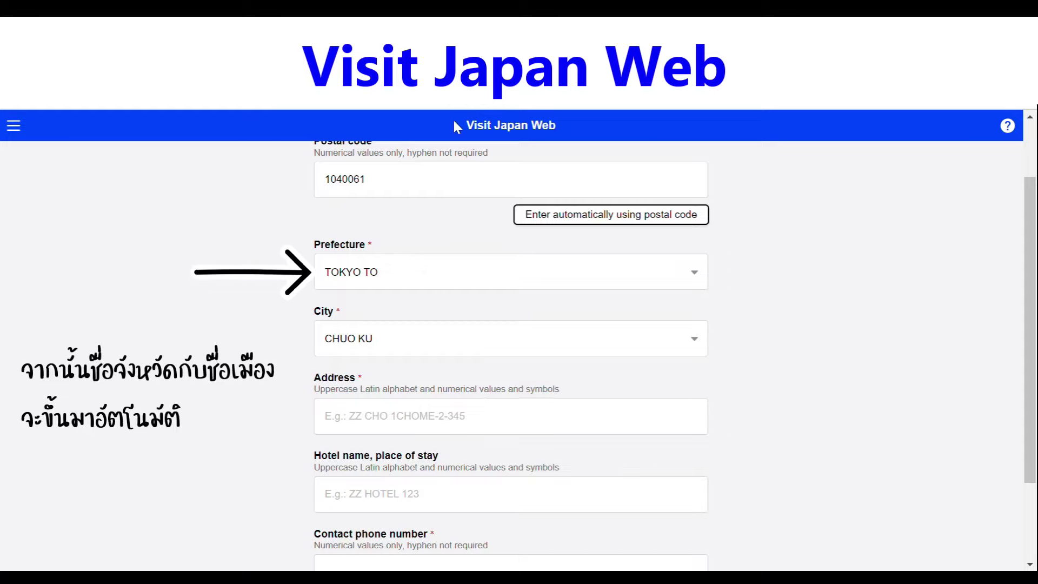
# Paste the street address, hotel name DAIWA ROYNET HOTEL GINZA and contact phone, then submit for review
pyautogui.click(368, 425)
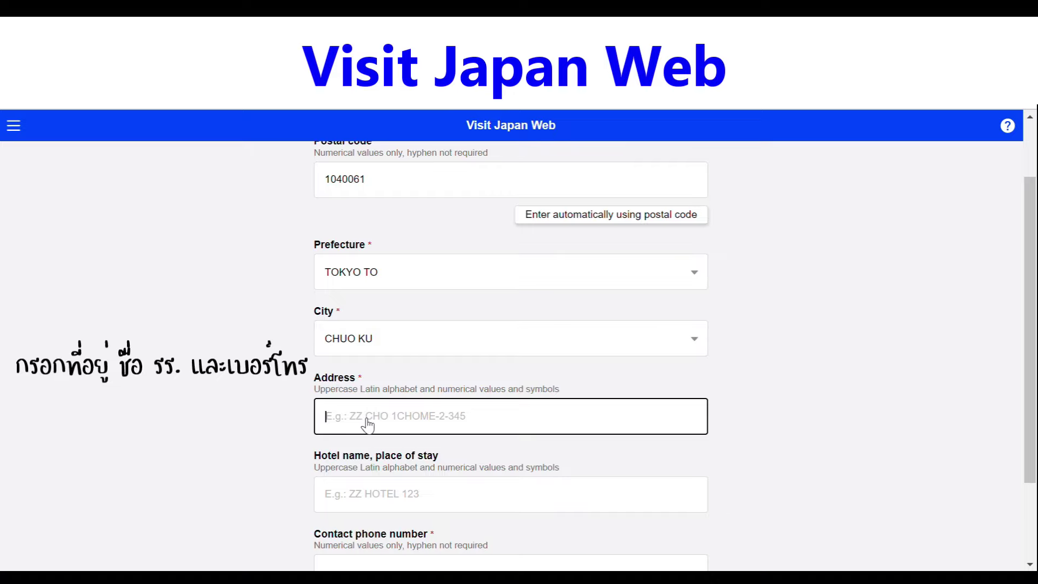
pyautogui.write('1 Chome-13-15 Ginza, Chuo City, Tokyo 104-006')
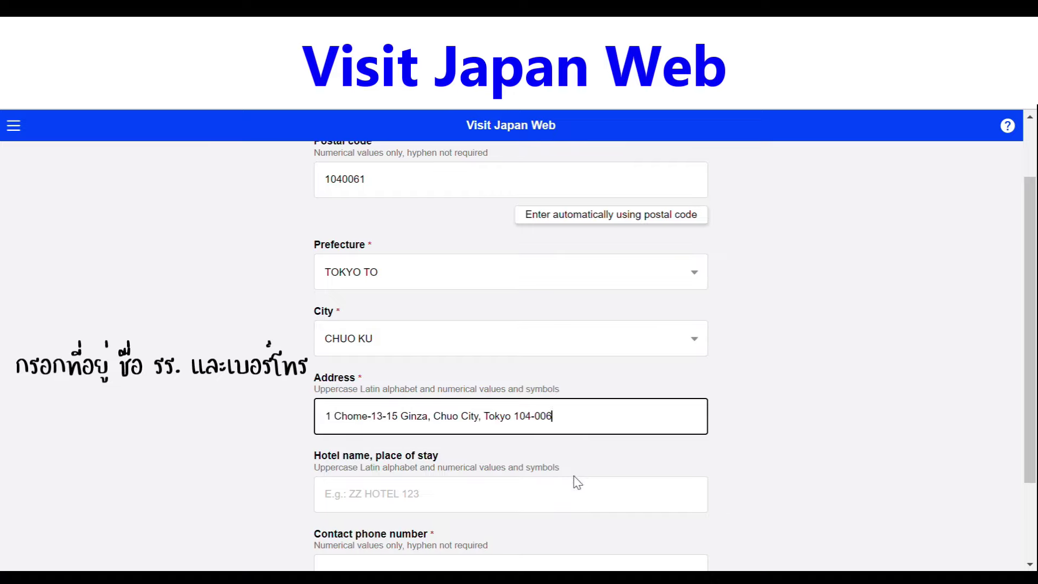
pyautogui.click(531, 496)
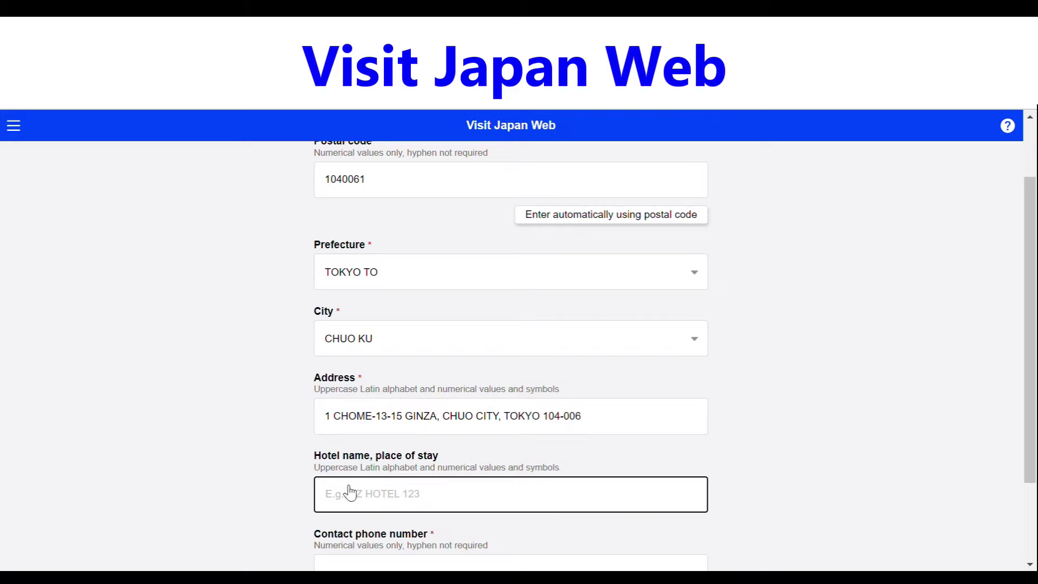
pyautogui.write('Daiwa Roynet Hotel Ginza')
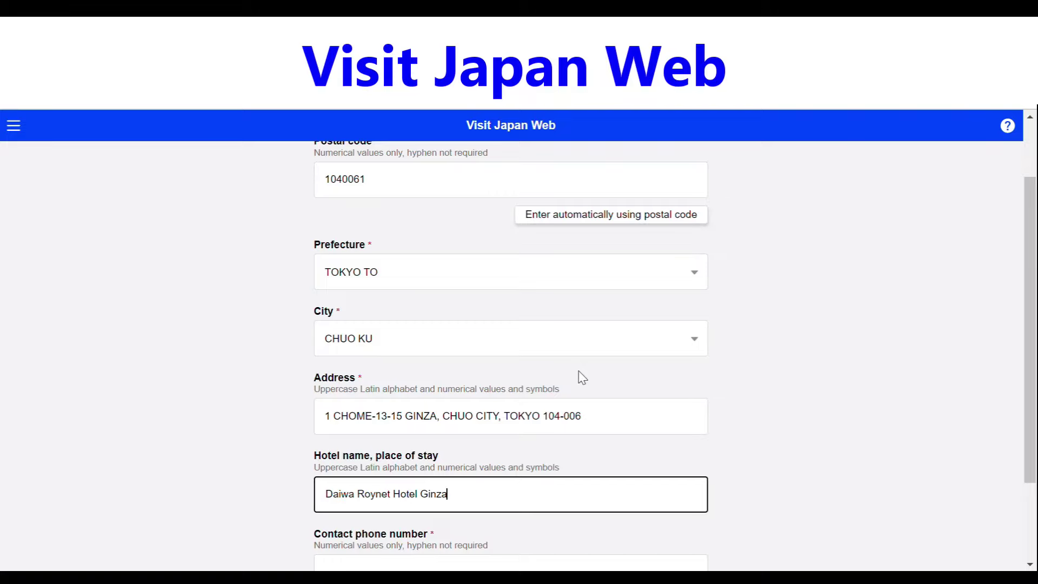
pyautogui.scroll(-3, 582, 377)
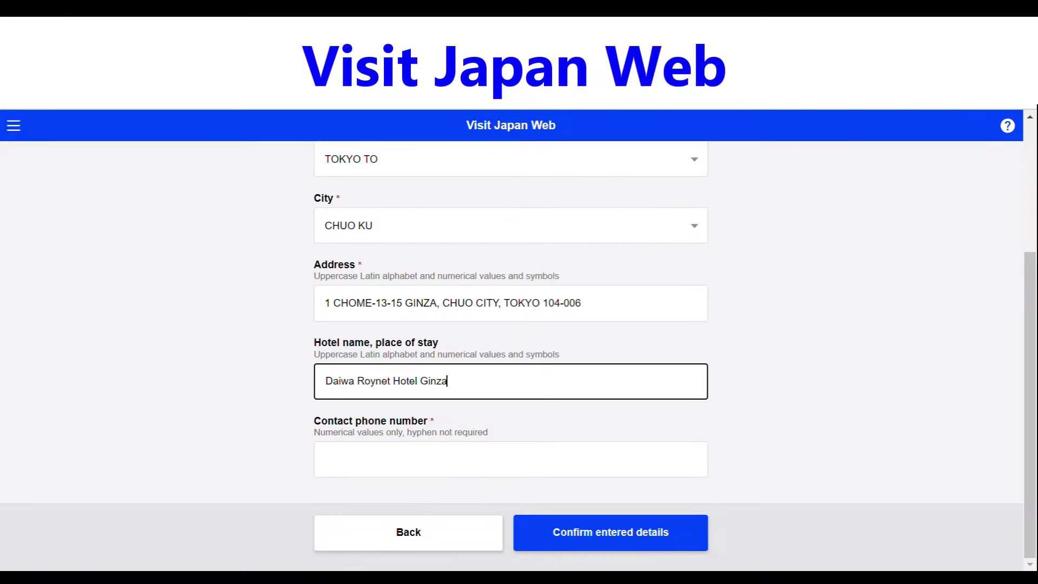
pyautogui.click(335, 458)
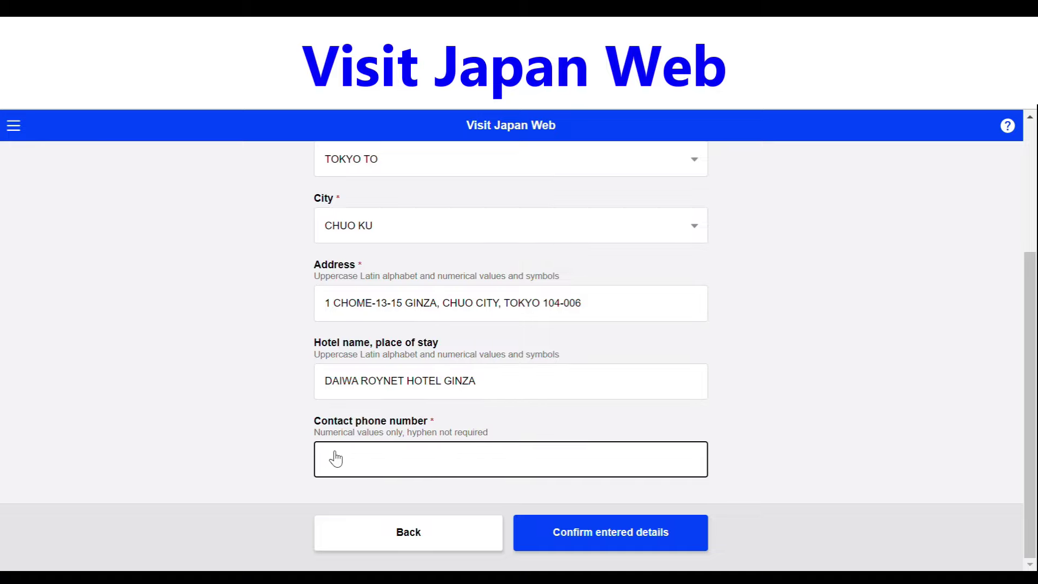
pyautogui.hotkey('ctrl', 'v')
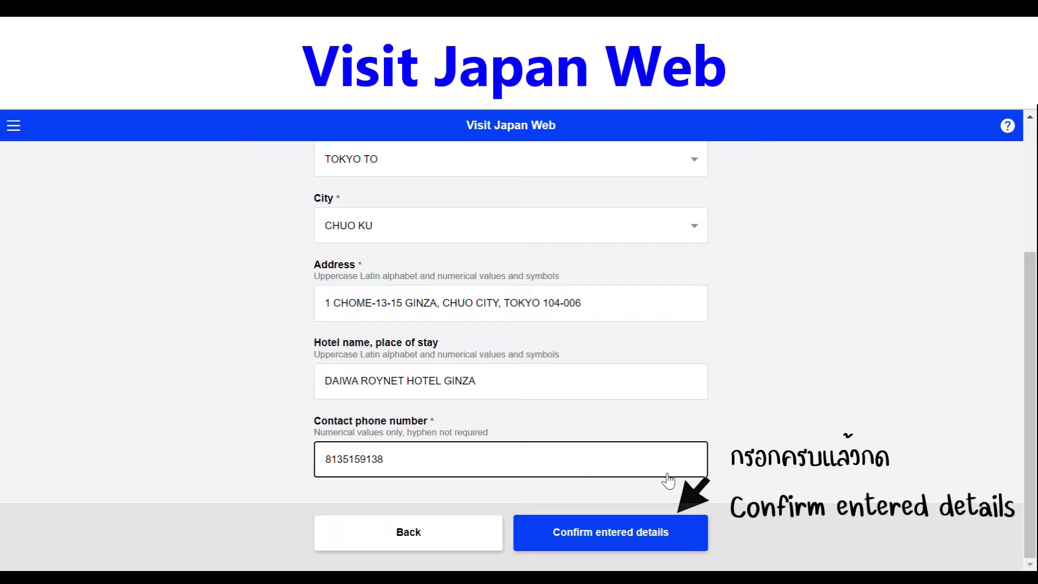
pyautogui.click(622, 541)
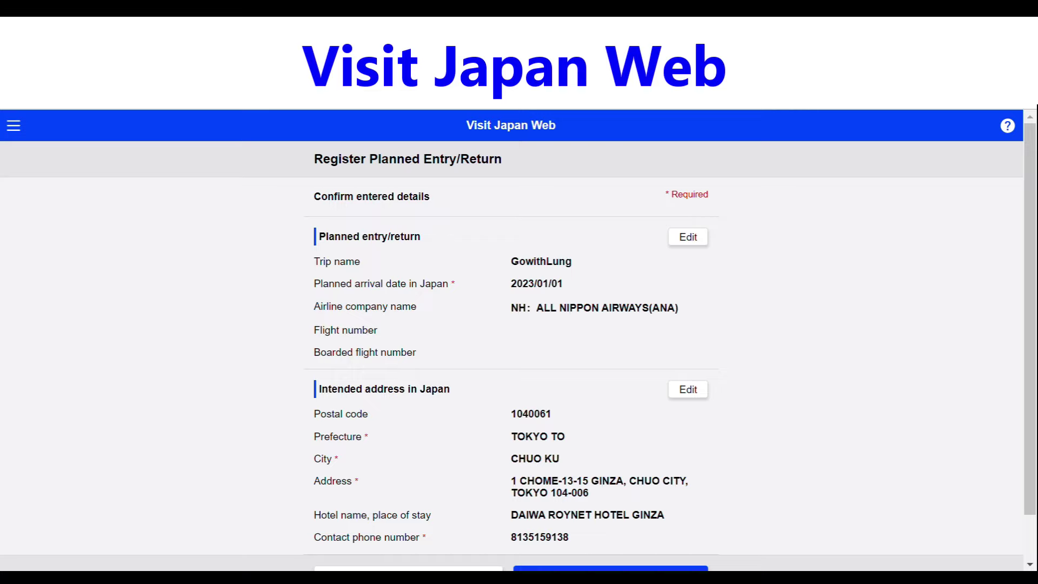
# Register the GowithLung plan for 2023/01/01 and go to its entry/return procedures
pyautogui.scroll(-1, 518, 347)
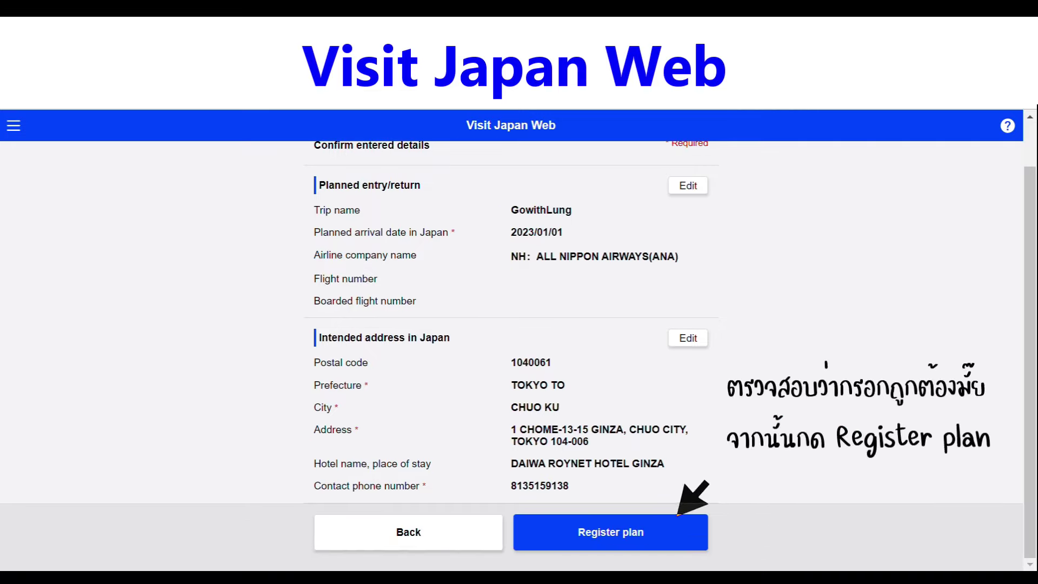
pyautogui.click(646, 533)
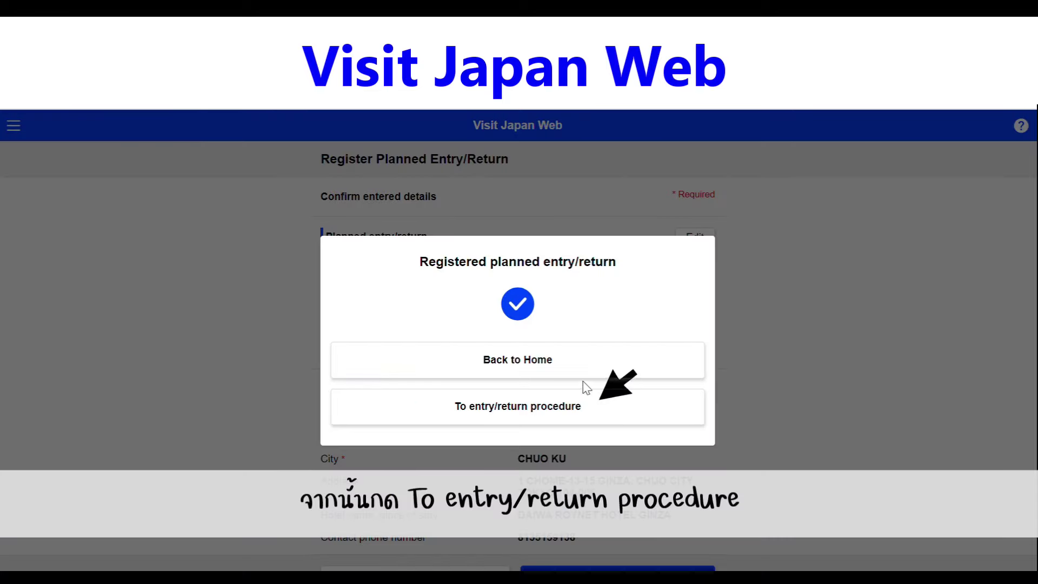
pyautogui.click(564, 412)
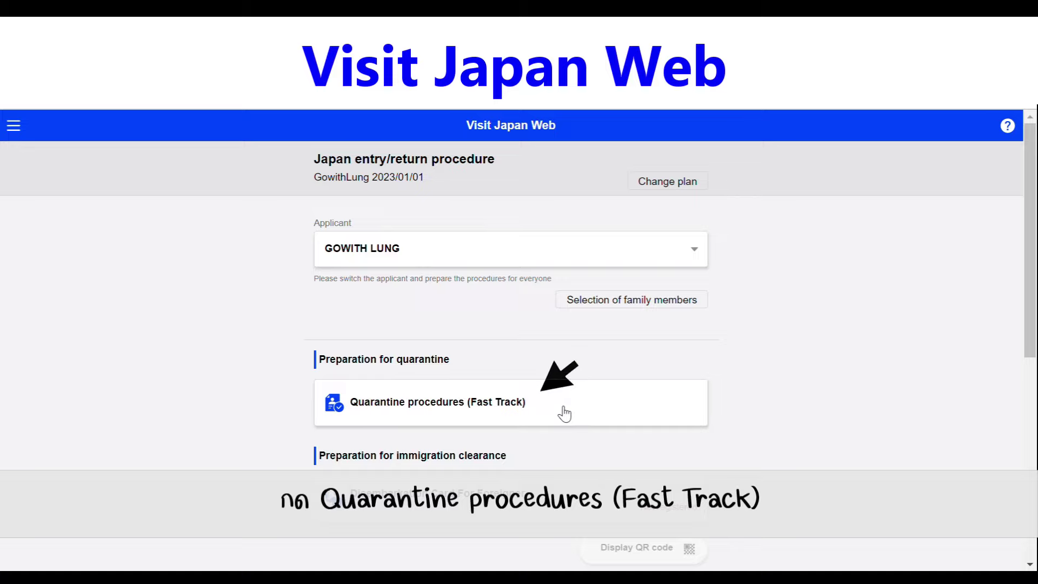
# Open the quarantine Fast Track procedure and its vaccination certificate section
pyautogui.click(503, 406)
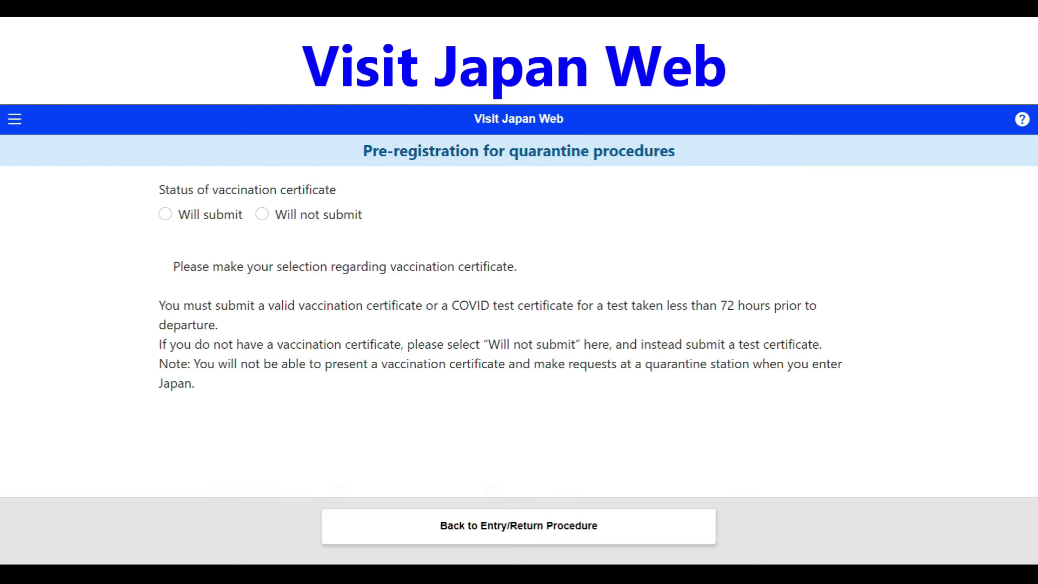
pyautogui.click(224, 416)
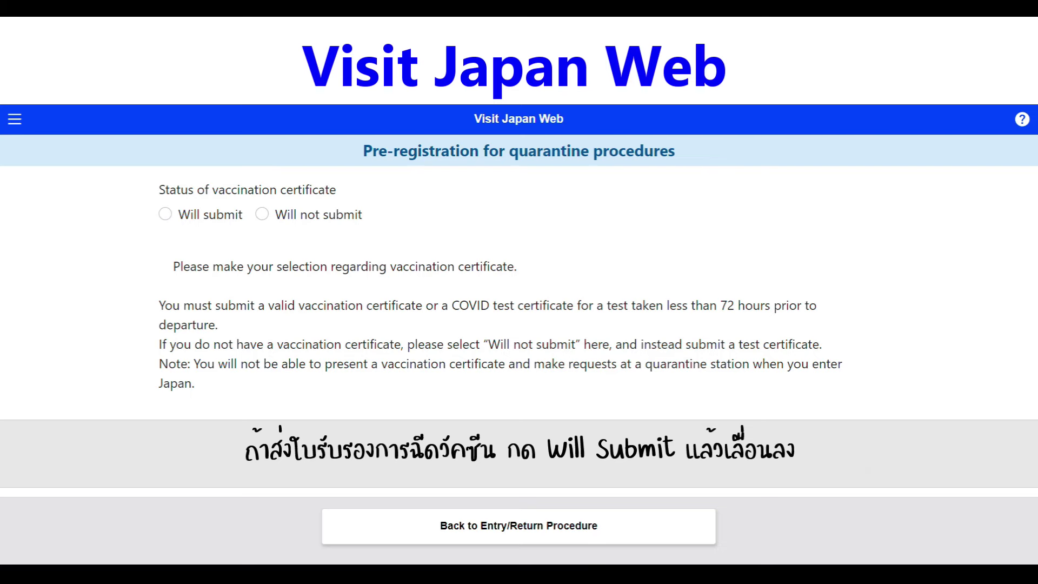
# Choose Will submit and answer Yes that the certificate is in Japanese or English
pyautogui.click(165, 214)
pyautogui.scroll(-3, 519, 316)
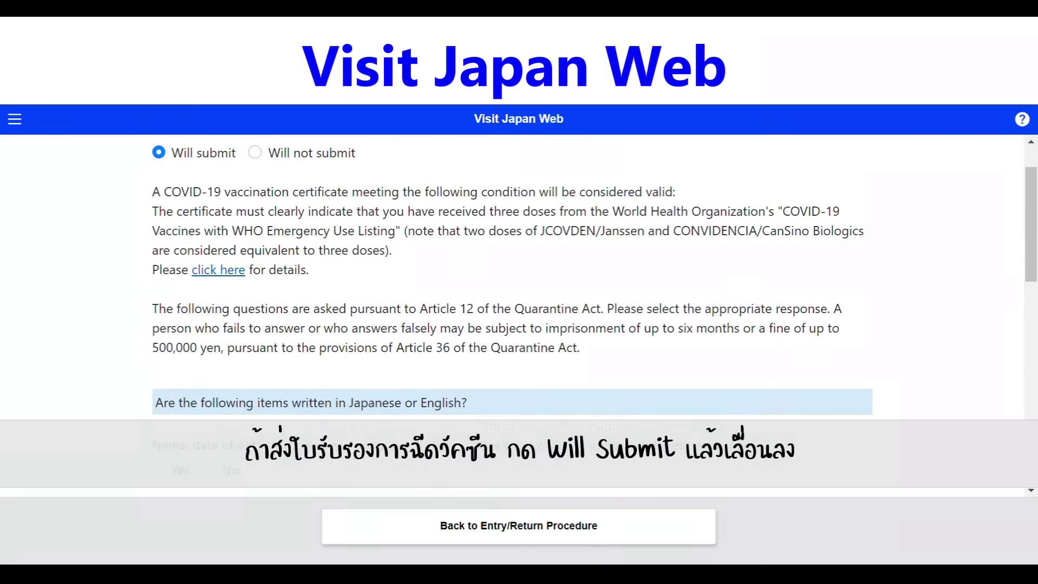
pyautogui.scroll(-2, 519, 315)
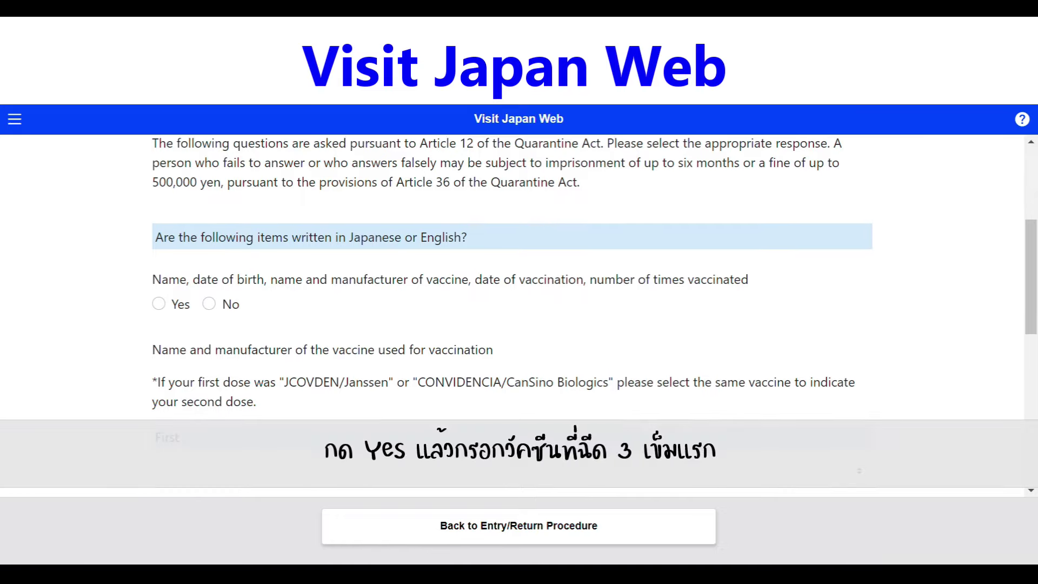
pyautogui.scroll(-1, 520, 316)
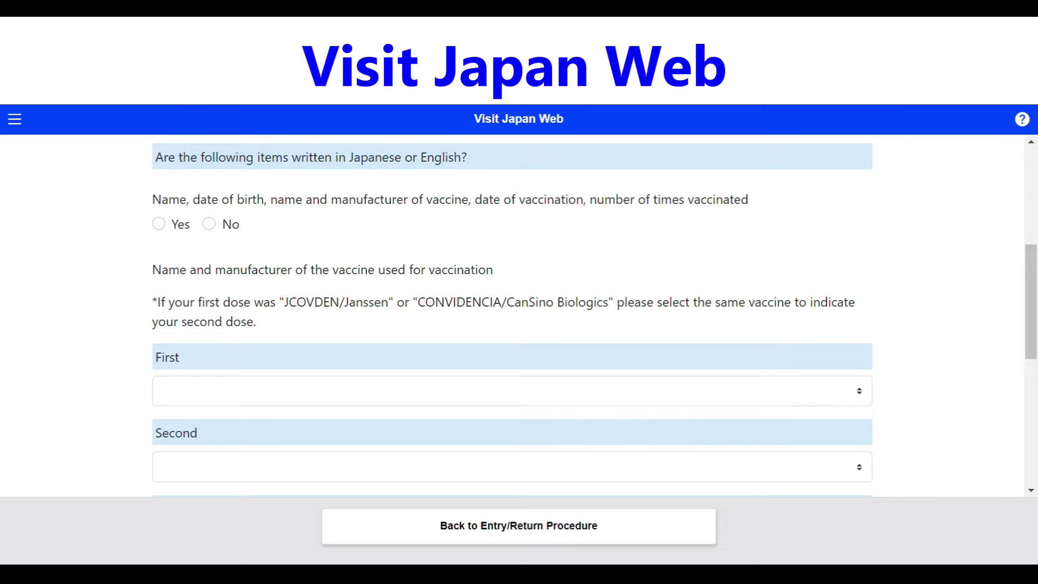
pyautogui.click(158, 224)
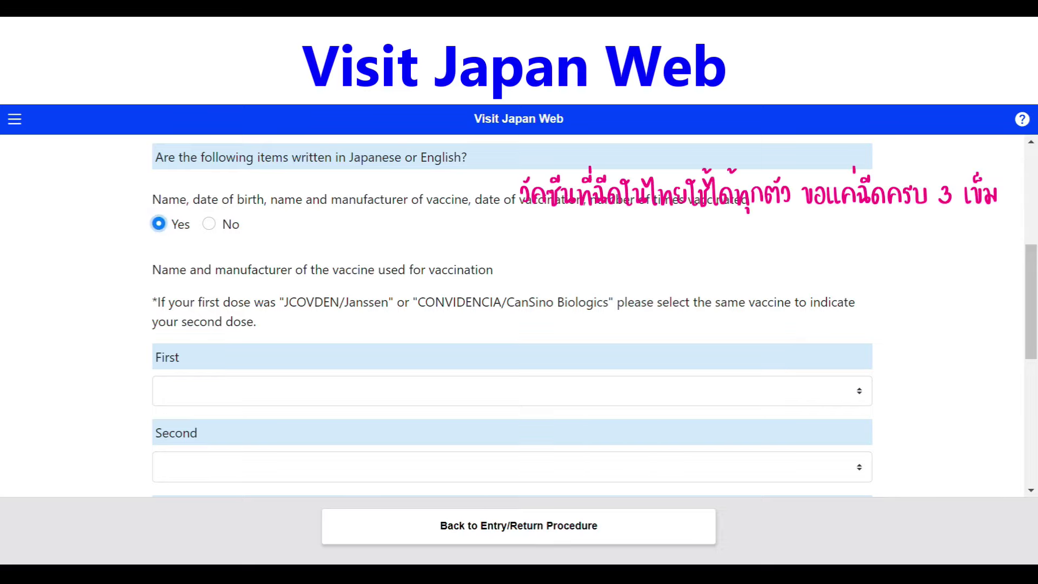
pyautogui.scroll(-2, 513, 316)
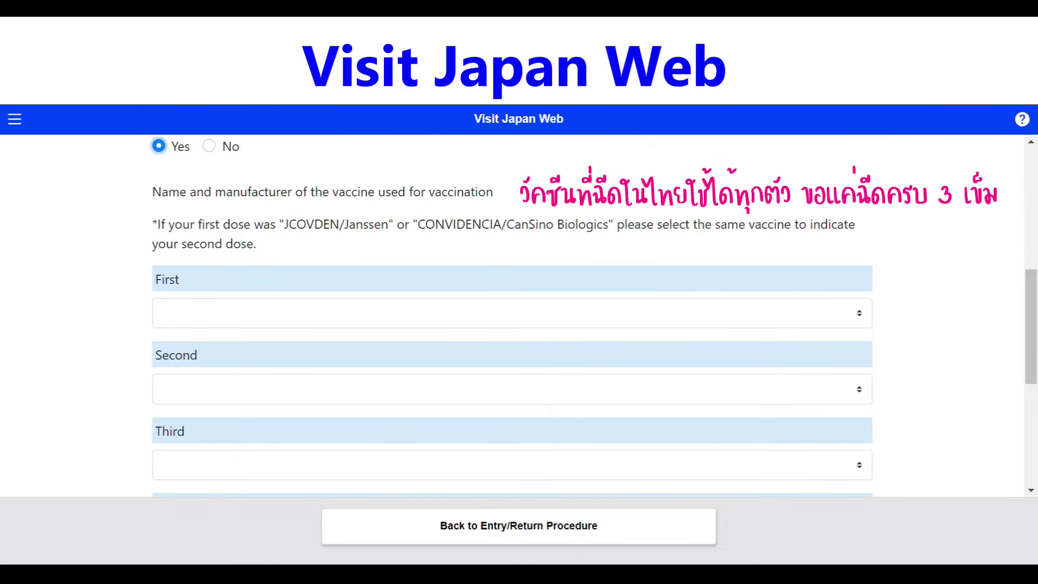
# Set doses one and two to Vaxzevria/AstraZeneca and dose three to COMIRNATY/Pfizer
pyautogui.press('Tab')
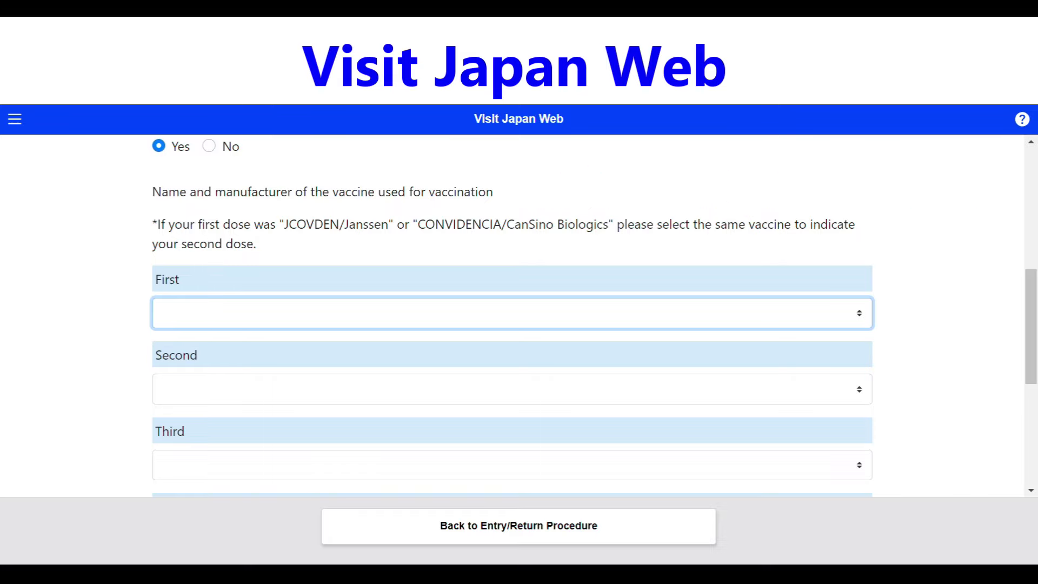
pyautogui.press('v')
pyautogui.press('Tab')
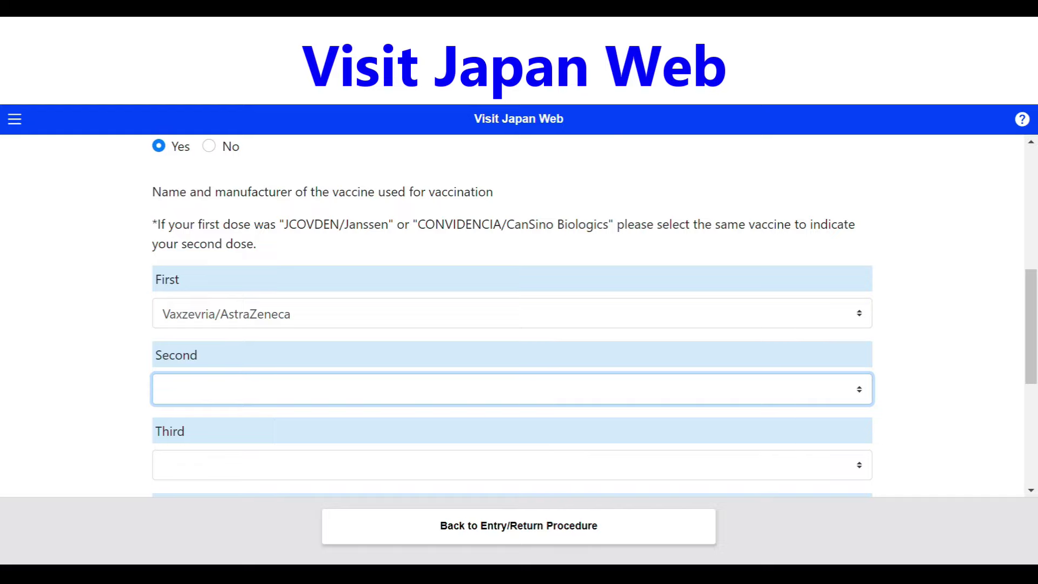
pyautogui.press('v')
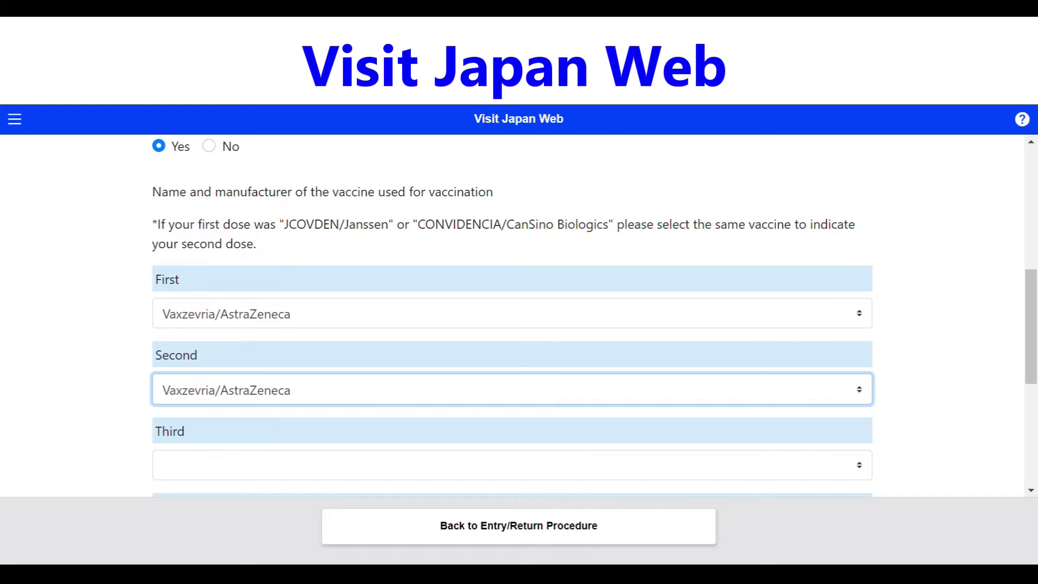
pyautogui.press('Tab')
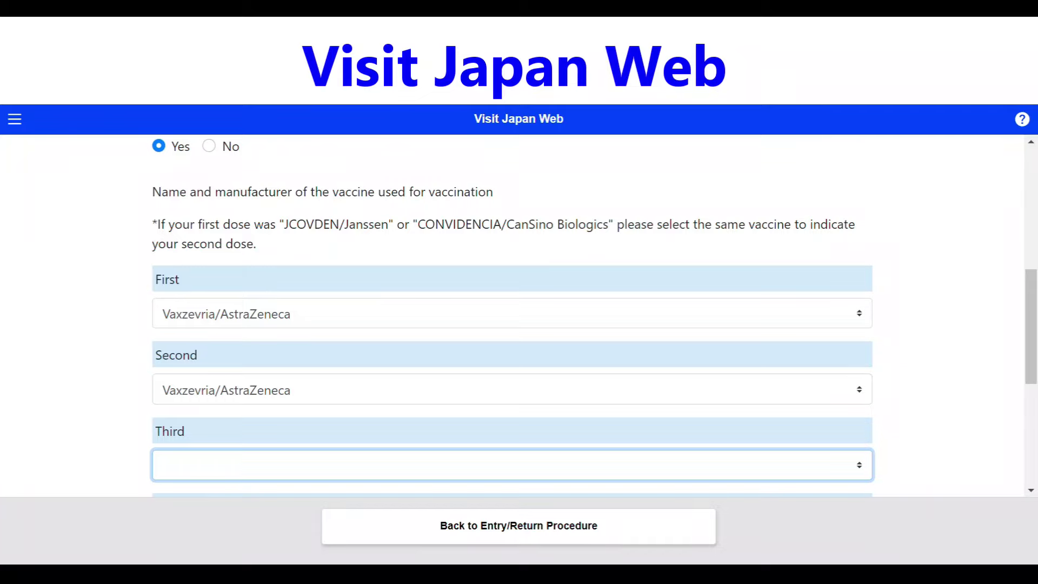
pyautogui.press('c')
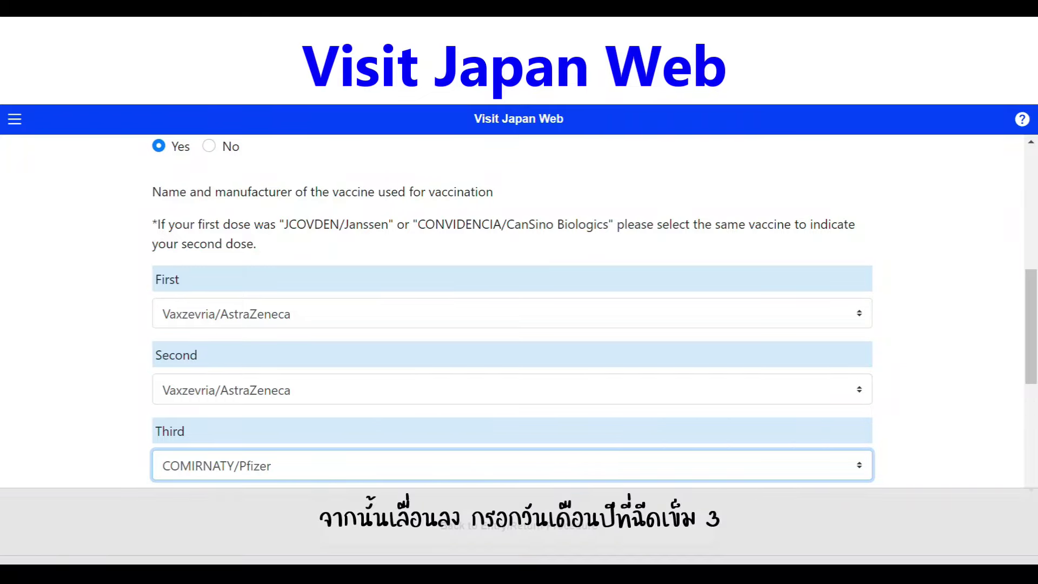
pyautogui.scroll(-5, 513, 311)
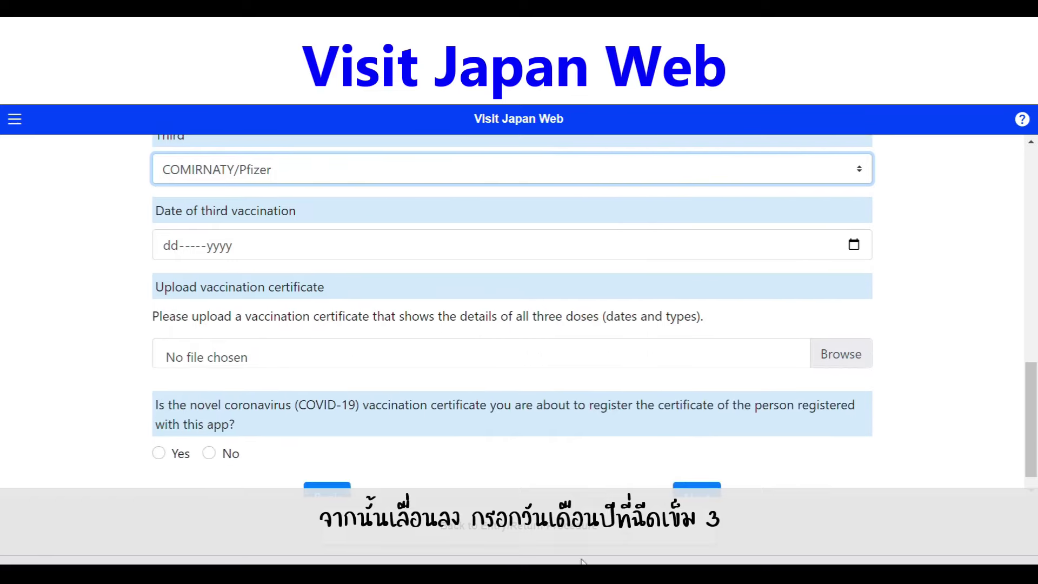
# Date the third dose 13-Jan-2022, upload the certificate image, confirm it's the holder's own, and proceed
pyautogui.click(854, 248)
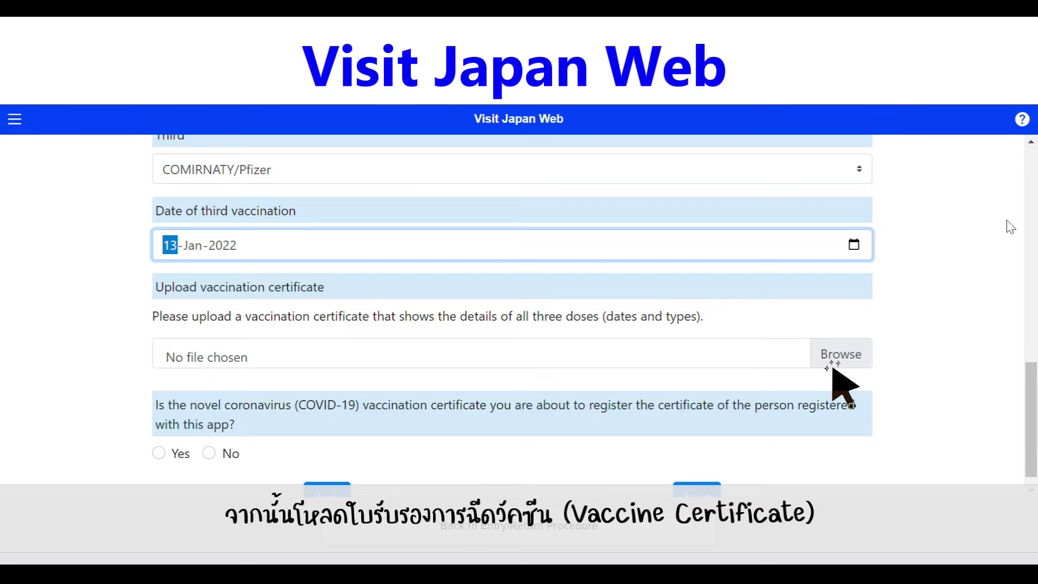
pyautogui.click(841, 354)
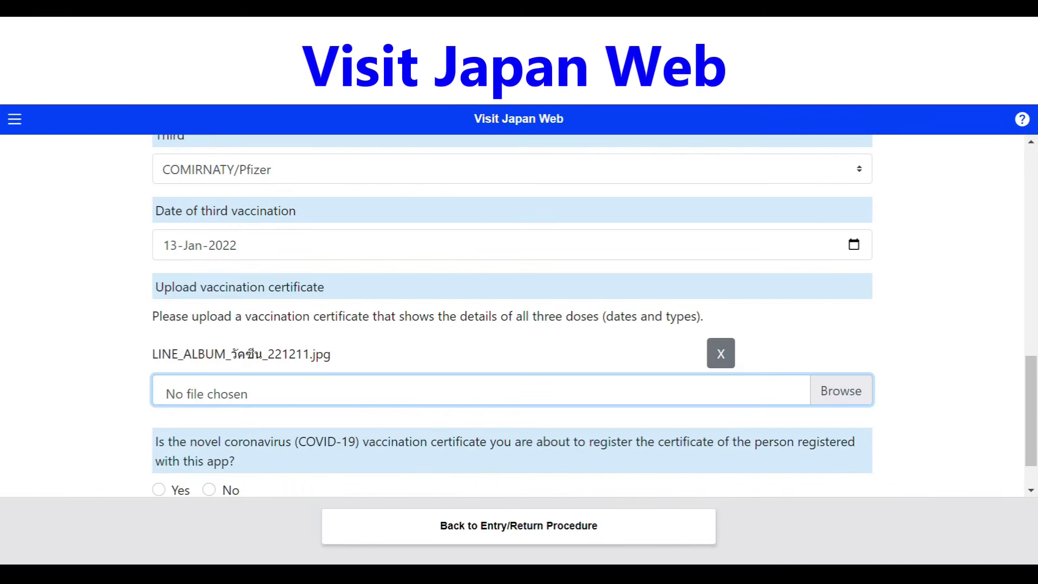
pyautogui.scroll(-2, 594, 316)
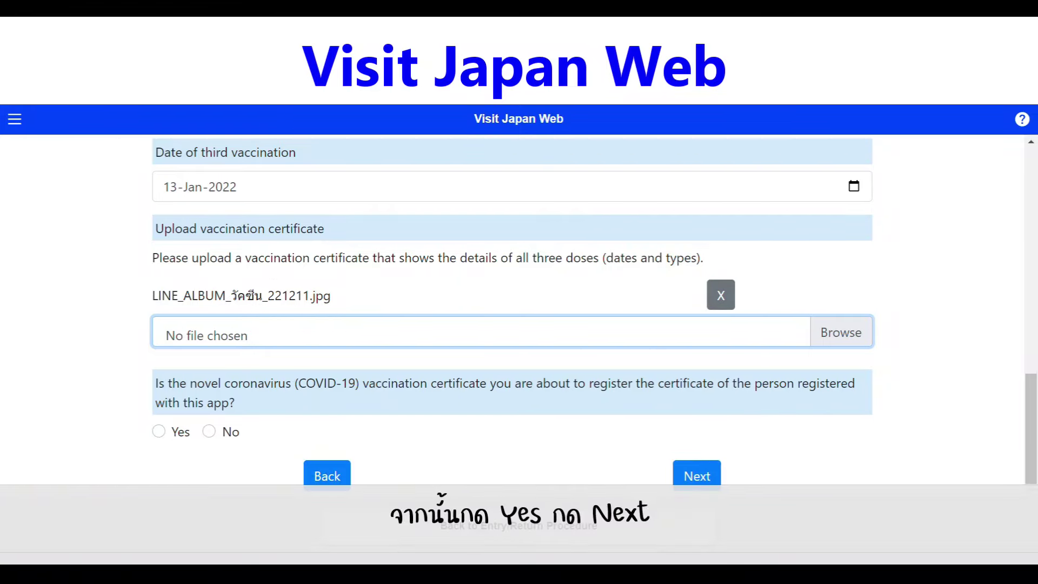
pyautogui.click(174, 448)
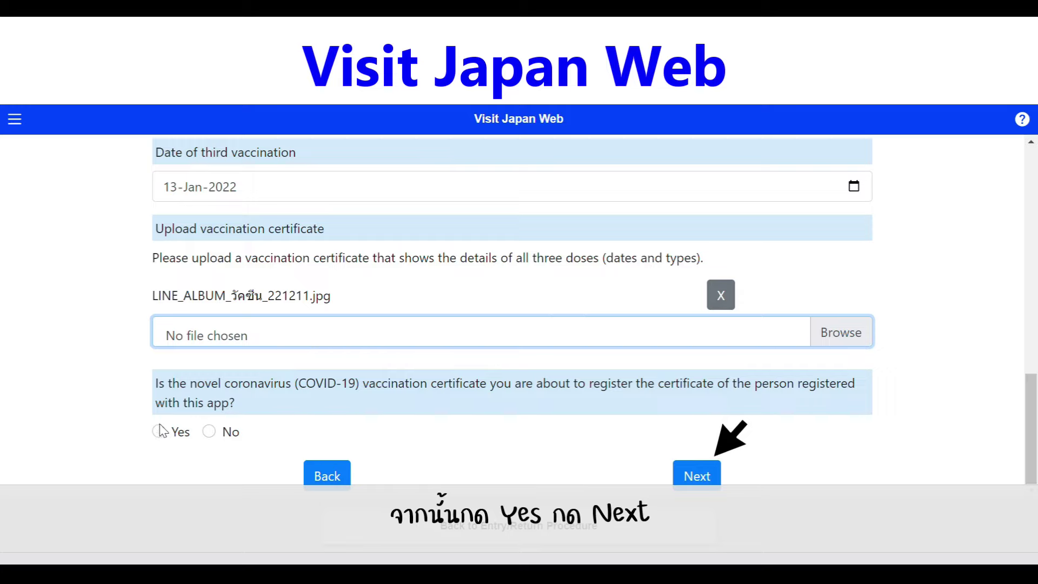
pyautogui.click(158, 435)
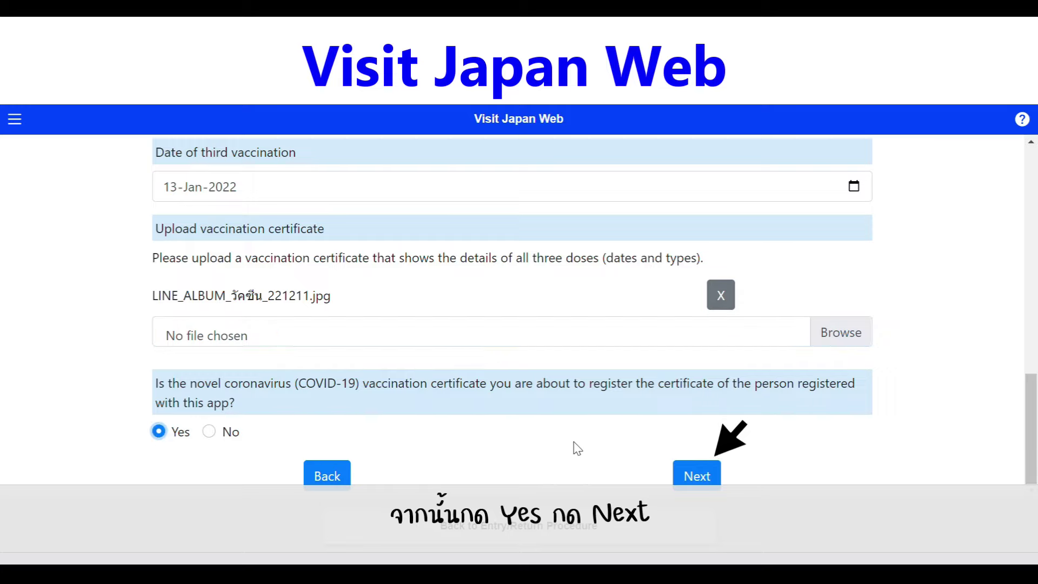
pyautogui.click(697, 477)
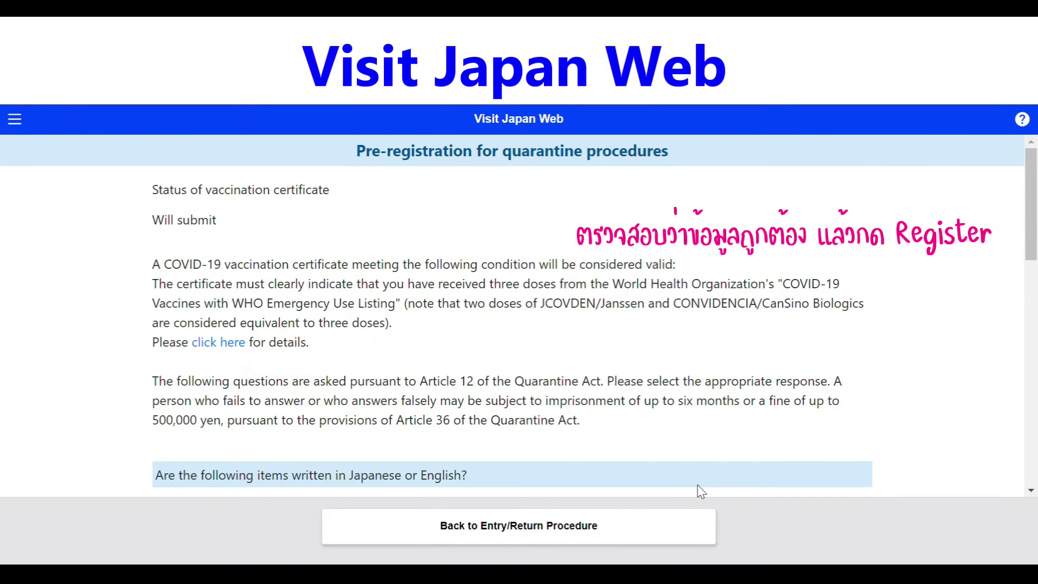
# Register the quarantine pre-registration from the review page
pyautogui.scroll(-15, 701, 491)
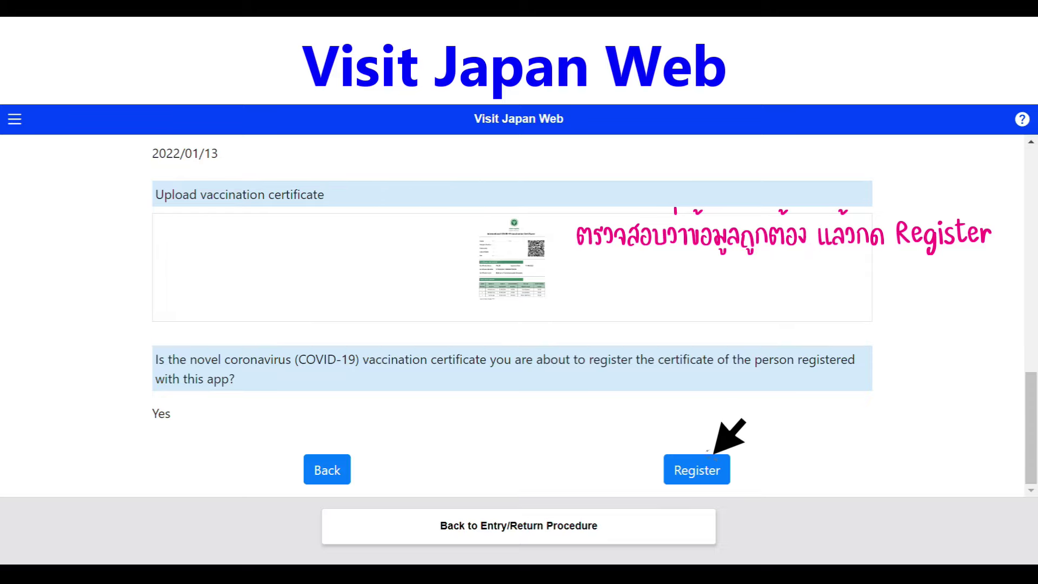
pyautogui.click(697, 470)
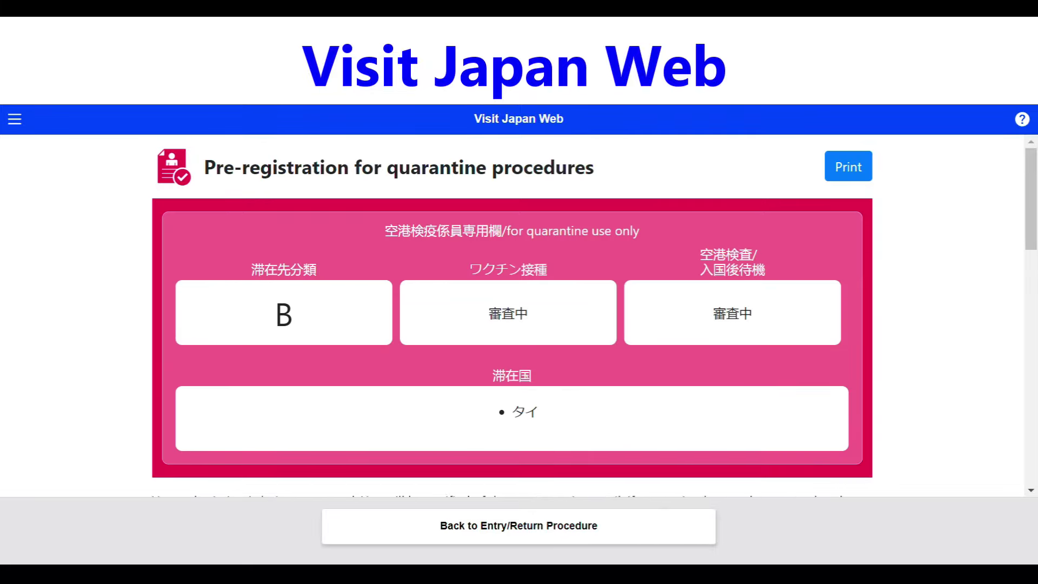
pyautogui.scroll(-3, 519, 314)
pyautogui.scroll(-12, 519, 314)
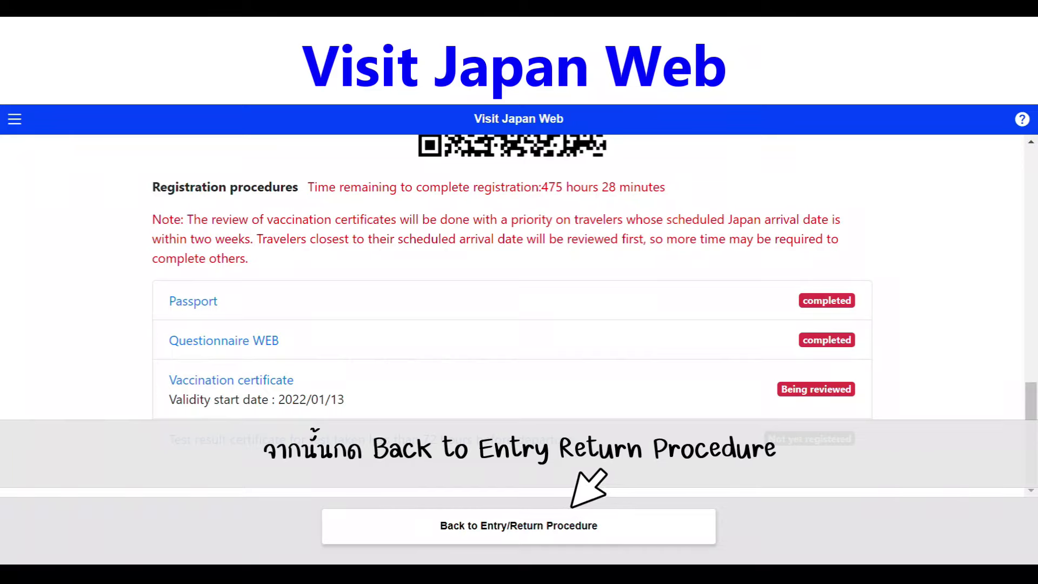
pyautogui.click(588, 532)
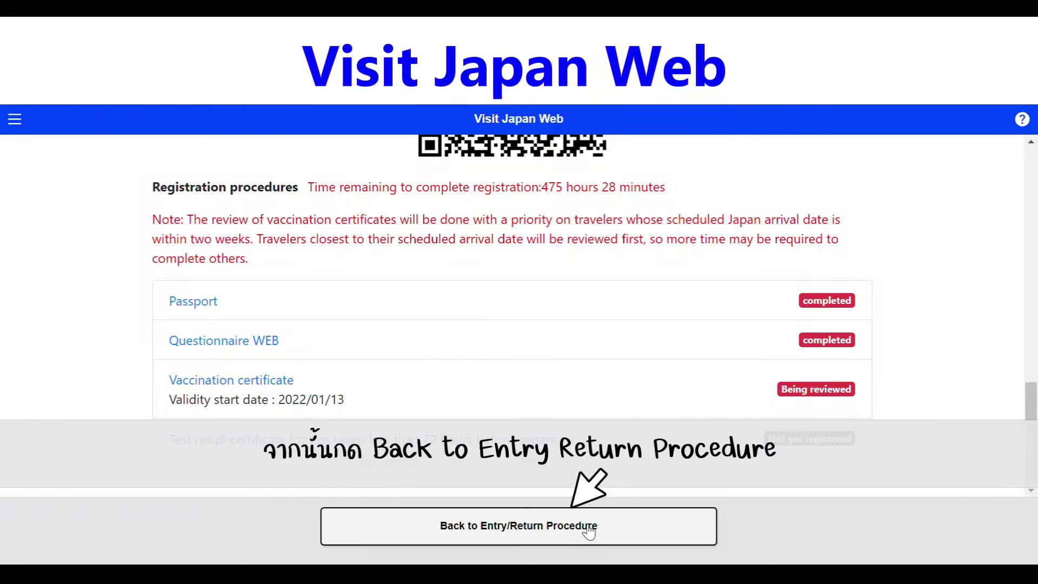